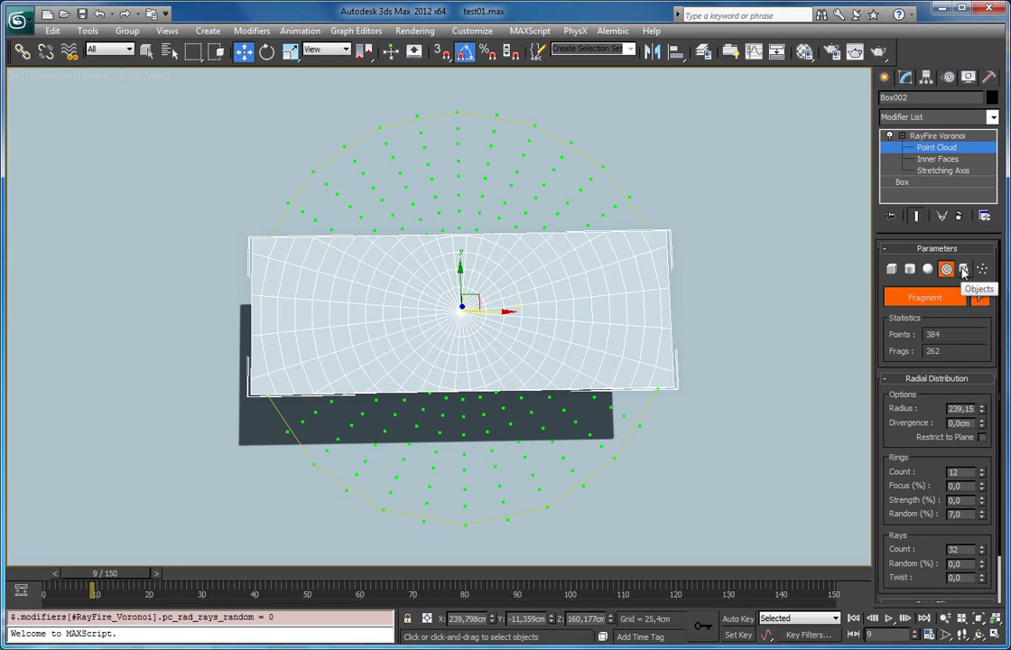
Step: Switch the slab's RayFire Voronoi point distribution from radial to Objects
{"action": "left_click", "coordinate": [963, 270]}
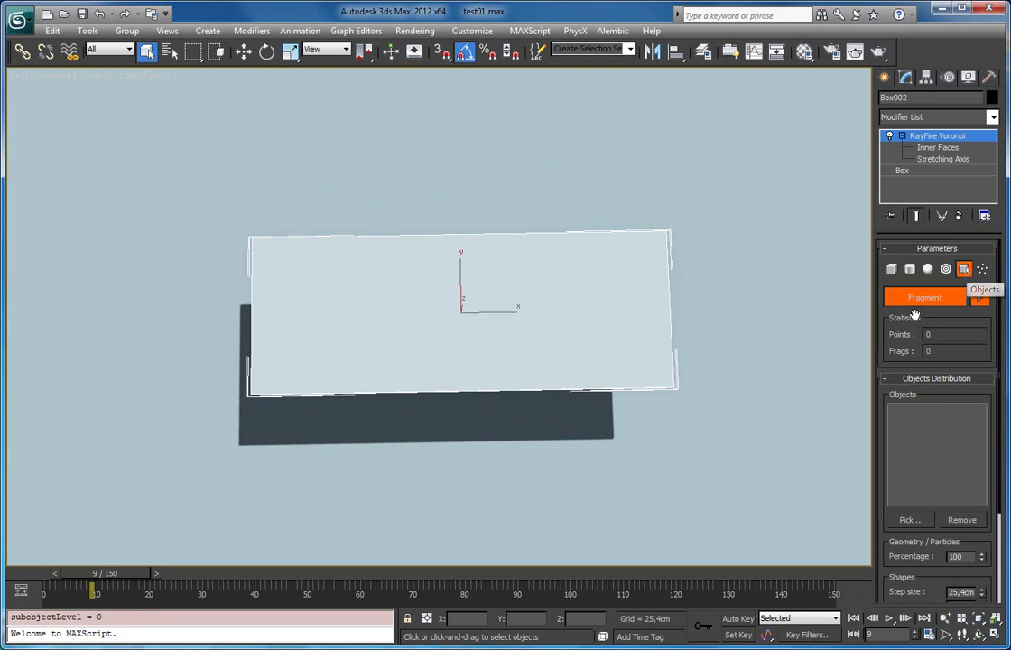
{"action": "left_click_drag", "start_coordinate": [891, 349], "coordinate": [868, 264]}
{"action": "mouse_move", "coordinate": [474, 237]}
{"action": "middle_mouse_down", "text": "alt"}
{"action": "mouse_move", "coordinate": [466, 202]}
{"action": "mouse_move", "coordinate": [474, 219]}
{"action": "middle_mouse_up", "text": "alt"}
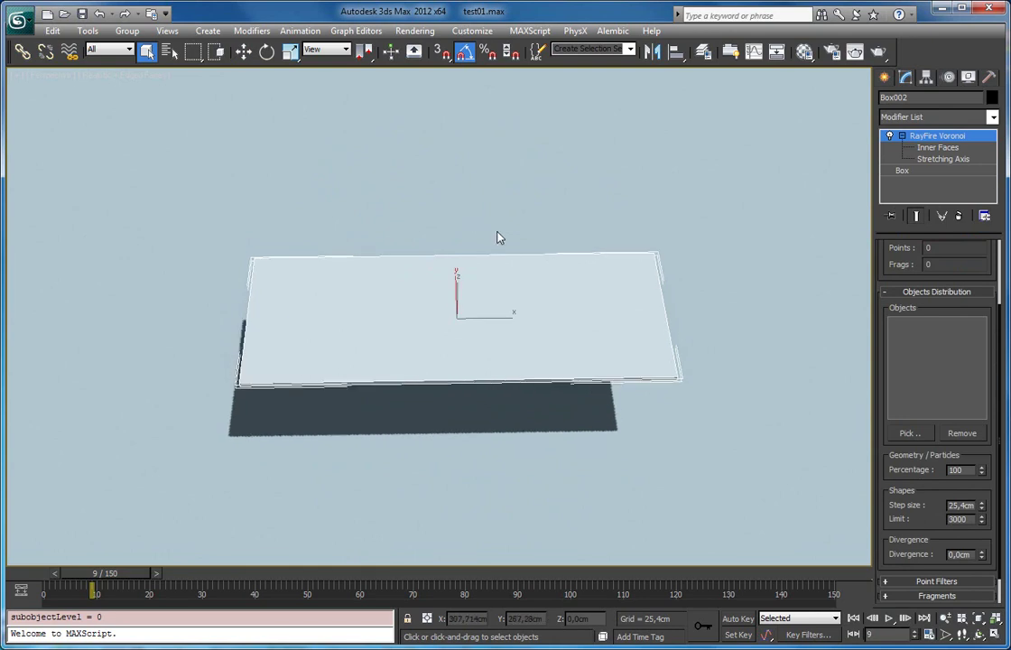
Step: Move the geosphere along X onto the slab, to about X 382 cm
{"action": "middle_click_drag", "start_coordinate": [625, 282], "coordinate": [517, 282]}
{"action": "scroll", "coordinate": [566, 301], "scroll_direction": "down", "scroll_amount": 3}
{"action": "left_click", "coordinate": [854, 275]}
{"action": "middle_click_drag", "start_coordinate": [853, 275], "coordinate": [785, 281]}
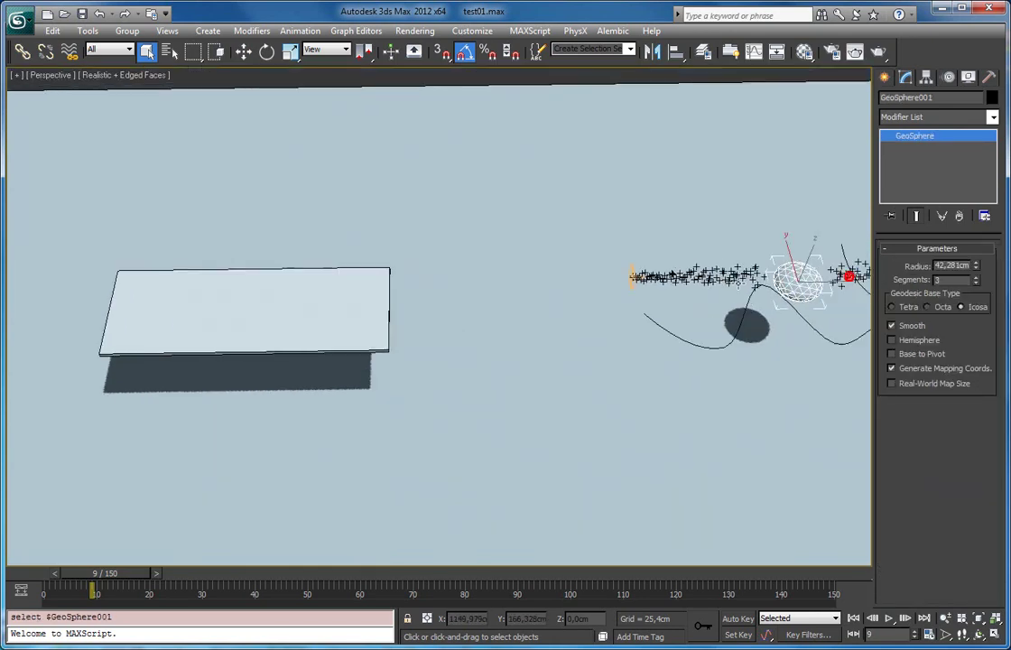
{"action": "key", "text": "w"}
{"action": "left_click_drag", "start_coordinate": [821, 263], "coordinate": [369, 276]}
{"action": "scroll", "coordinate": [369, 275], "scroll_direction": "up", "scroll_amount": 5}
{"action": "middle_click_drag", "start_coordinate": [370, 336], "coordinate": [462, 333]}
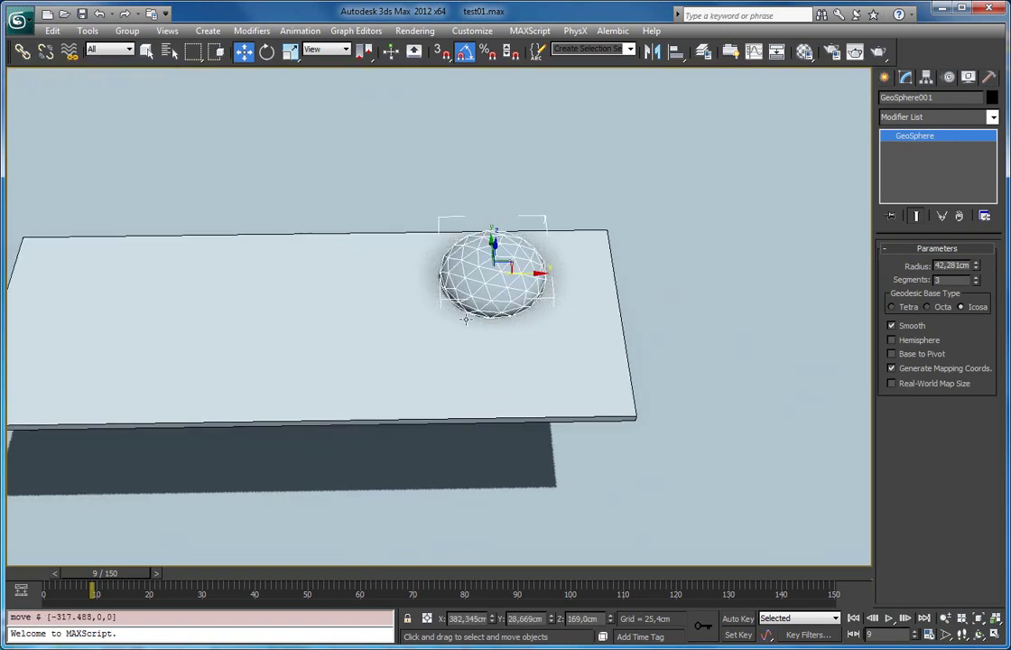
Step: Pick the geosphere as the point source object for the slab's Voronoi fragmentation
{"action": "key", "text": "q"}
{"action": "left_click", "coordinate": [449, 363]}
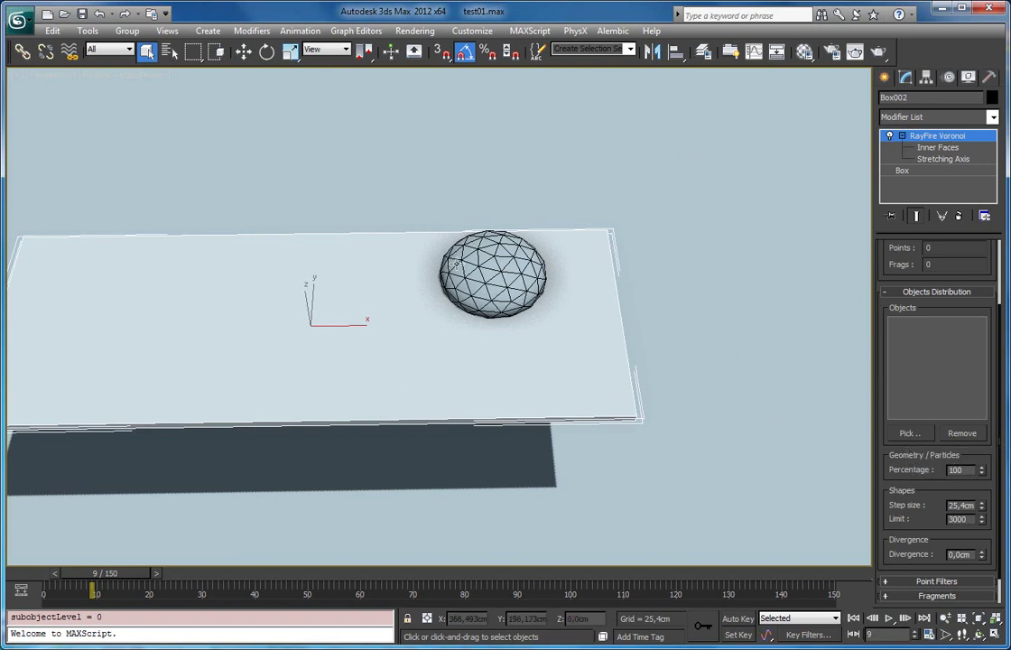
{"action": "left_click", "coordinate": [495, 259]}
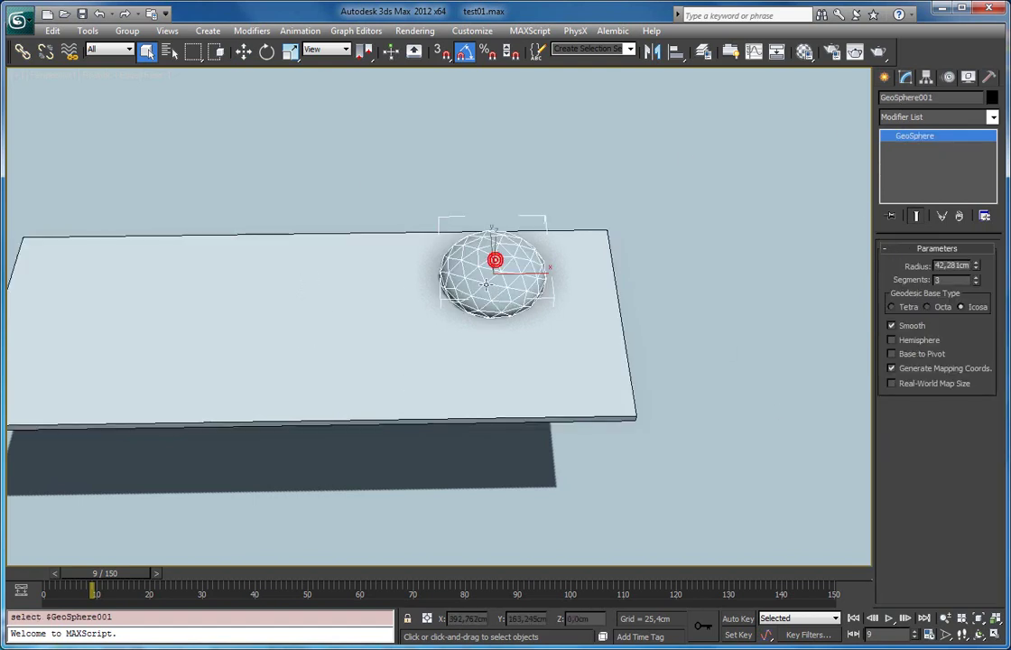
{"action": "middle_click_drag", "start_coordinate": [459, 351], "coordinate": [452, 317], "text": "alt"}
{"action": "left_click", "coordinate": [450, 318]}
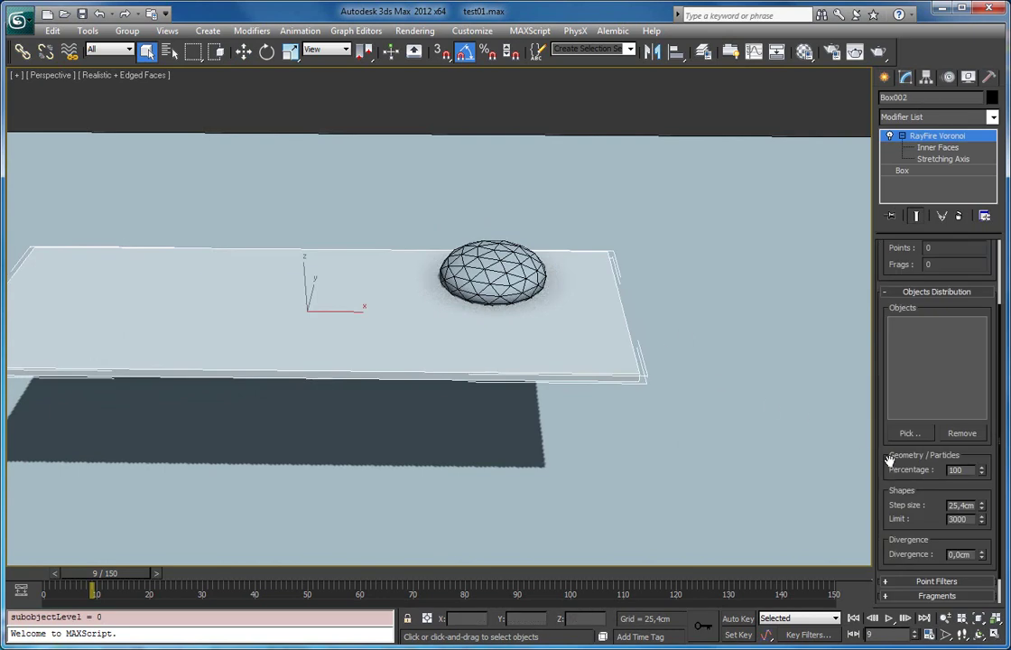
{"action": "left_click", "coordinate": [910, 434]}
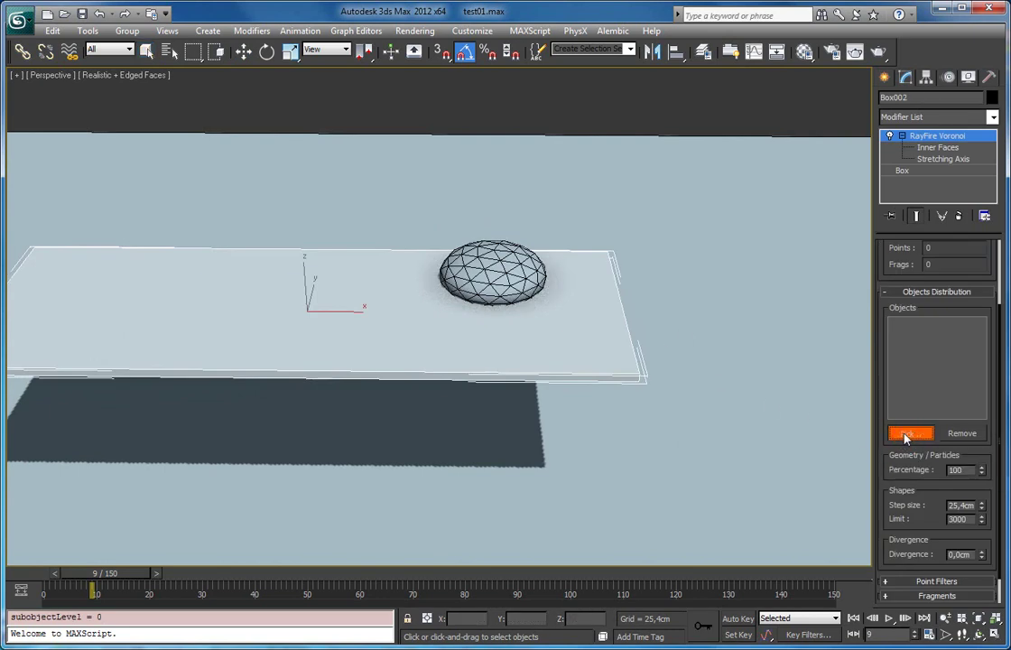
{"action": "left_click", "coordinate": [495, 261]}
Step: Check the points on the geosphere in wireframe, then move the geosphere along X towards the slab's middle
{"action": "scroll", "coordinate": [488, 289], "scroll_direction": "up", "scroll_amount": 3}
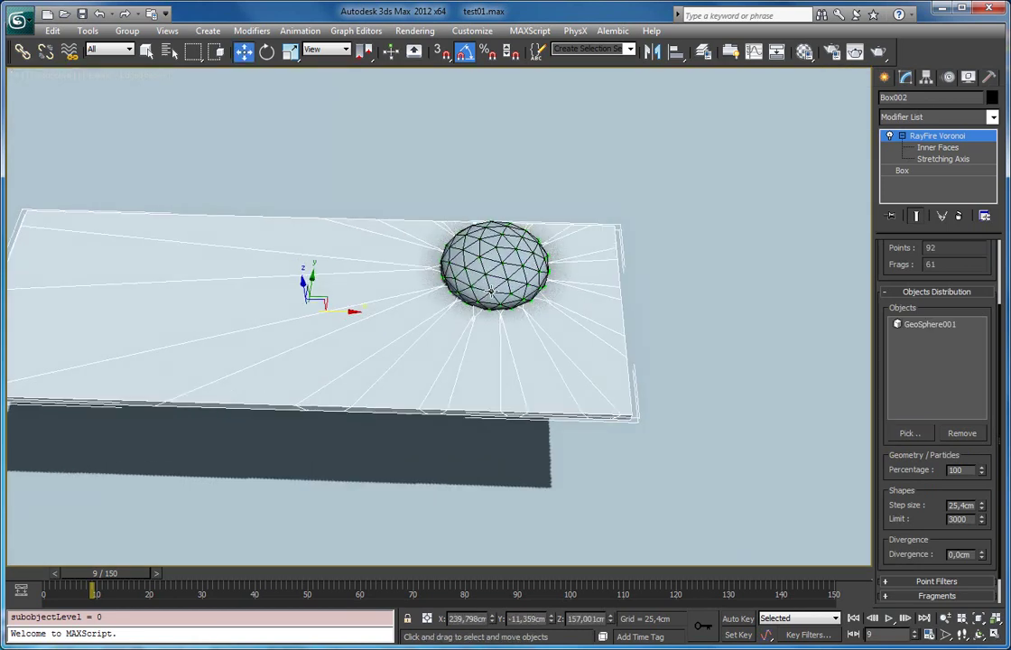
{"action": "key", "text": "F3"}
{"action": "middle_click_drag", "start_coordinate": [488, 289], "coordinate": [517, 196], "text": "alt"}
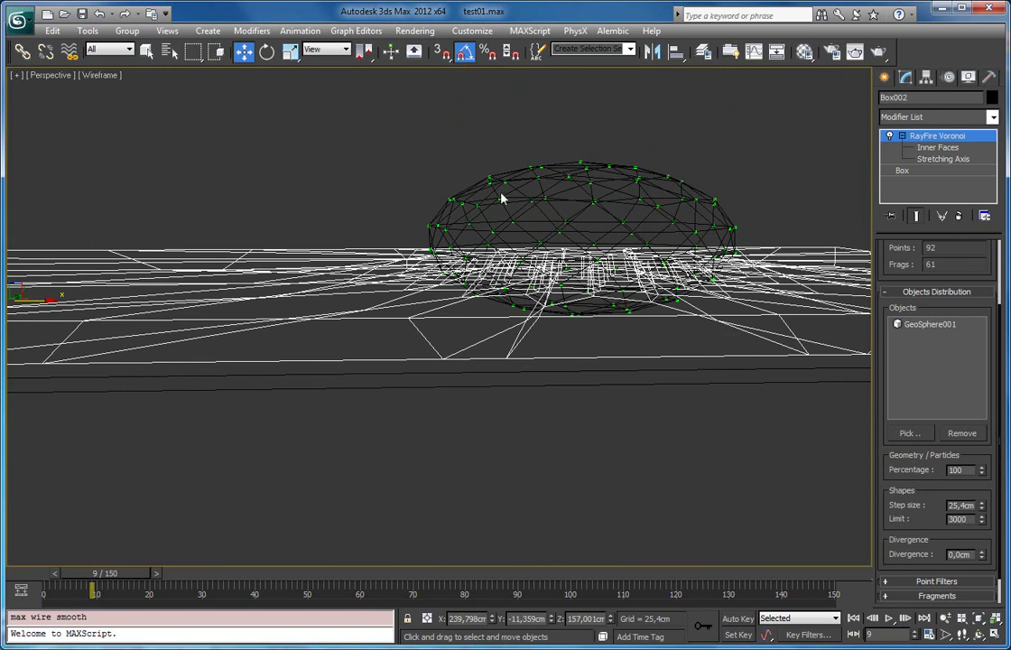
{"action": "mouse_move", "coordinate": [566, 176]}
{"action": "middle_mouse_down", "text": "alt"}
{"action": "mouse_move", "coordinate": [533, 169]}
{"action": "mouse_move", "coordinate": [539, 224]}
{"action": "middle_mouse_up", "text": "alt"}
{"action": "left_click", "coordinate": [528, 185]}
{"action": "key", "text": "F3"}
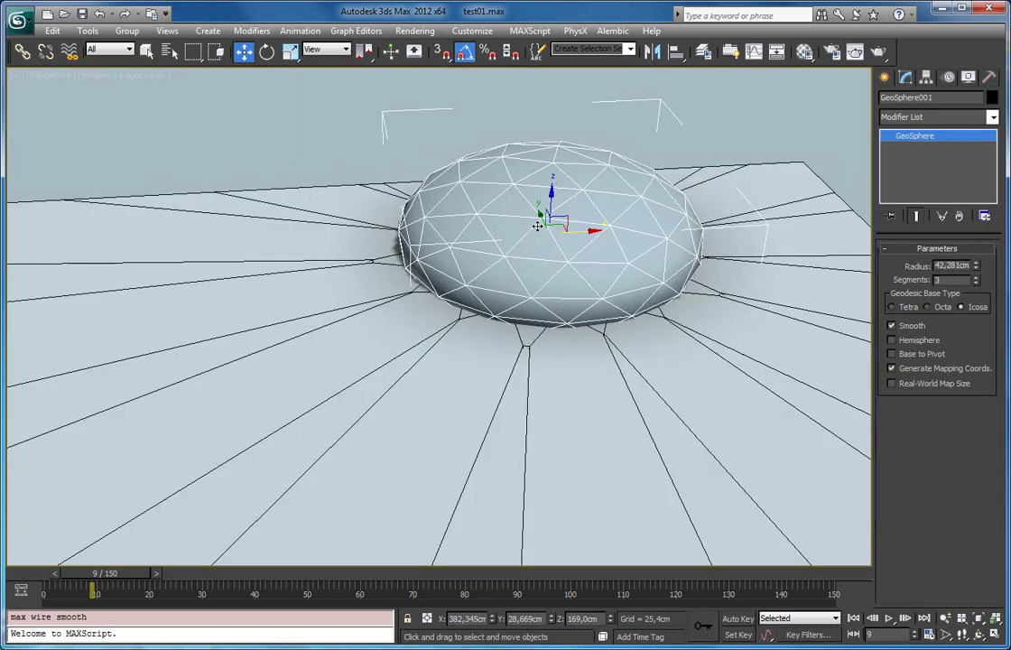
{"action": "left_click_drag", "start_coordinate": [578, 231], "coordinate": [471, 235]}
{"action": "middle_click_drag", "start_coordinate": [471, 235], "coordinate": [449, 269], "text": "alt"}
Step: Toggle the geosphere's see-through display on and off, and shift the geosphere again within the slab
{"action": "key", "text": "alt+x"}
{"action": "scroll", "coordinate": [381, 301], "scroll_direction": "up", "scroll_amount": 2}
{"action": "key", "text": "alt+x"}
{"action": "scroll", "coordinate": [369, 259], "scroll_direction": "down", "scroll_amount": 4}
{"action": "left_click_drag", "start_coordinate": [504, 284], "coordinate": [468, 310]}
{"action": "middle_click_drag", "start_coordinate": [468, 310], "coordinate": [437, 280], "text": "alt"}
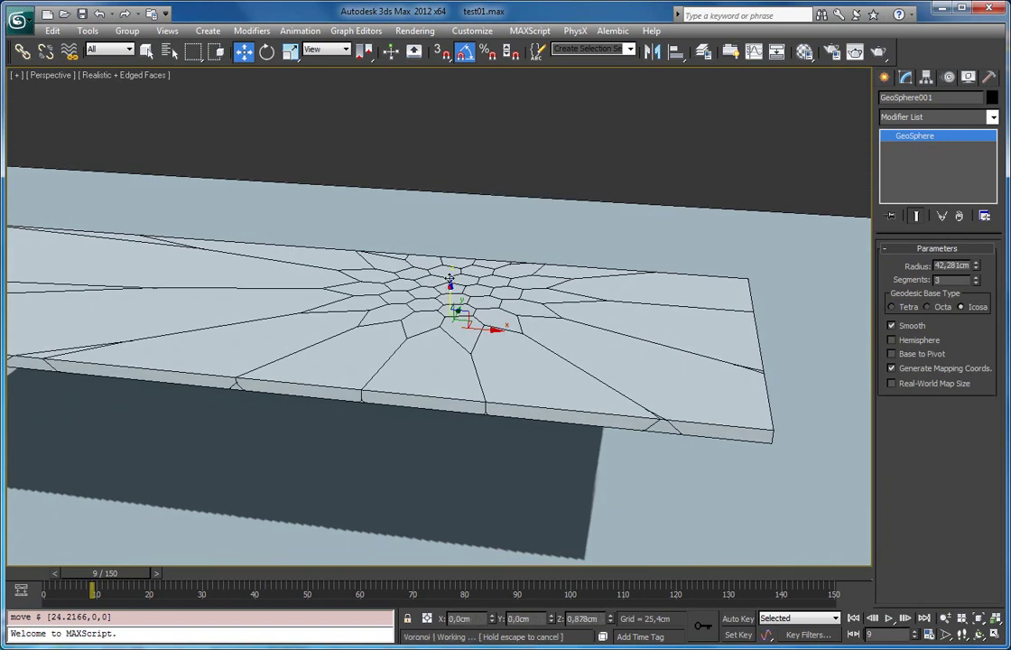
Step: Flatten the geosphere along Z and reposition it in the slab at about X 323 cm, Z 162 cm
{"action": "key", "text": "r"}
{"action": "left_click_drag", "start_coordinate": [451, 249], "coordinate": [442, 383]}
{"action": "key", "text": "q"}
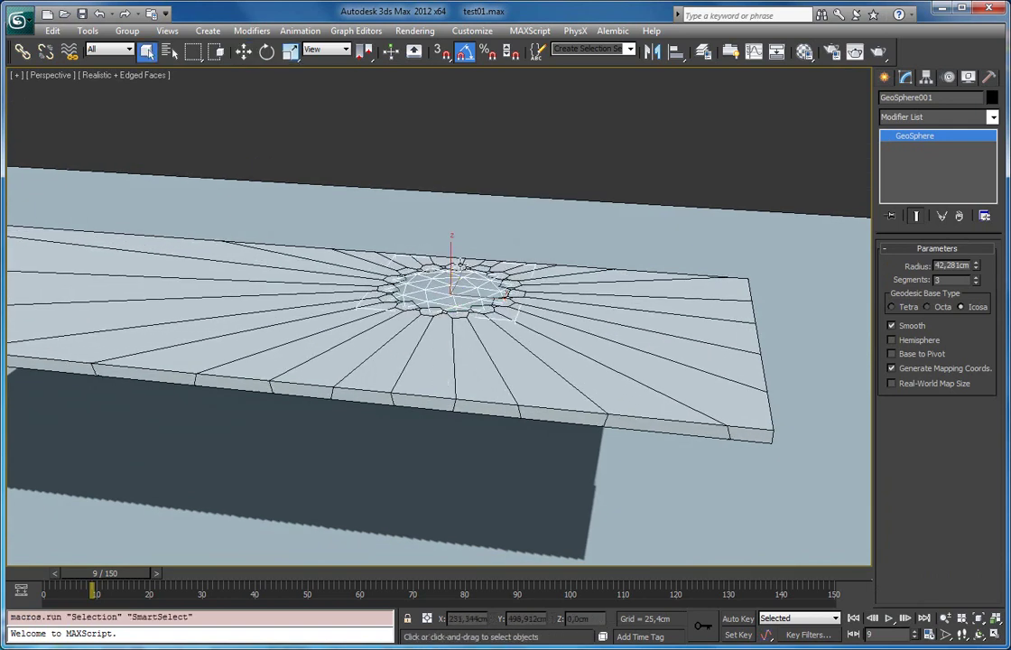
{"action": "key", "text": "w"}
{"action": "left_click_drag", "start_coordinate": [450, 265], "coordinate": [494, 296]}
{"action": "middle_click_drag", "start_coordinate": [466, 296], "coordinate": [477, 359], "text": "alt"}
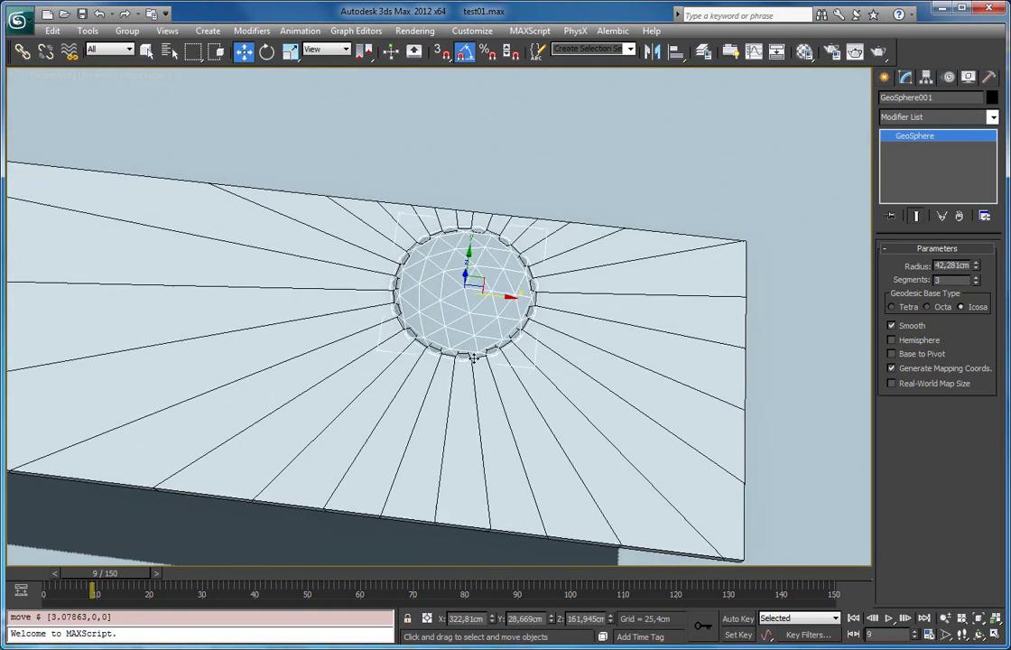
Step: Lower the geosphere slightly along Z so that it sits deeper in the slab
{"action": "left_click", "coordinate": [668, 277]}
{"action": "key", "text": "q"}
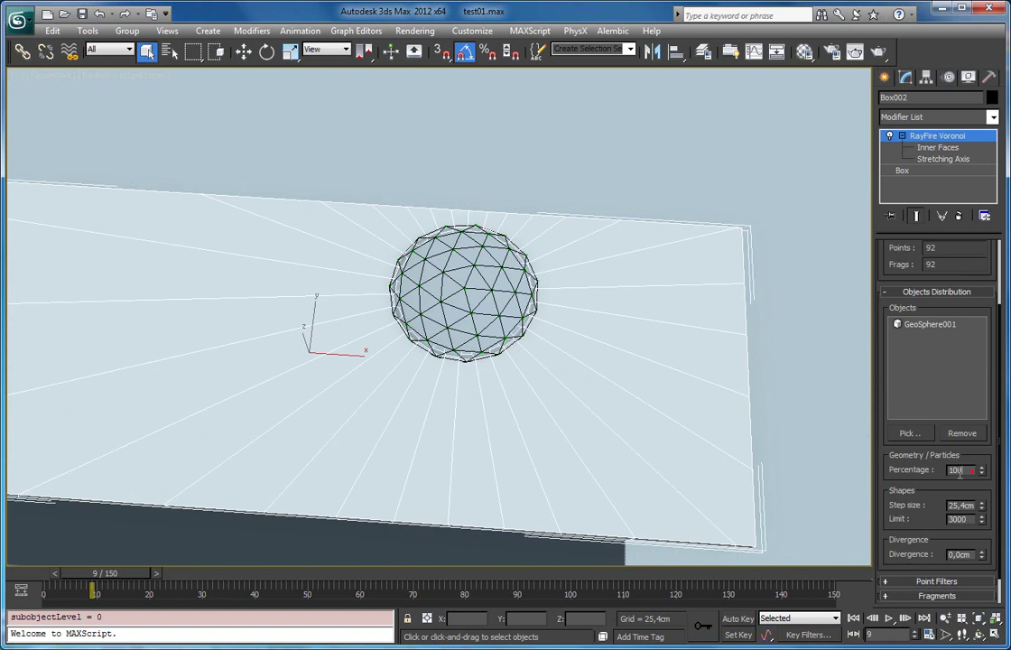
{"action": "middle_click_drag", "start_coordinate": [555, 339], "coordinate": [495, 264], "text": "alt"}
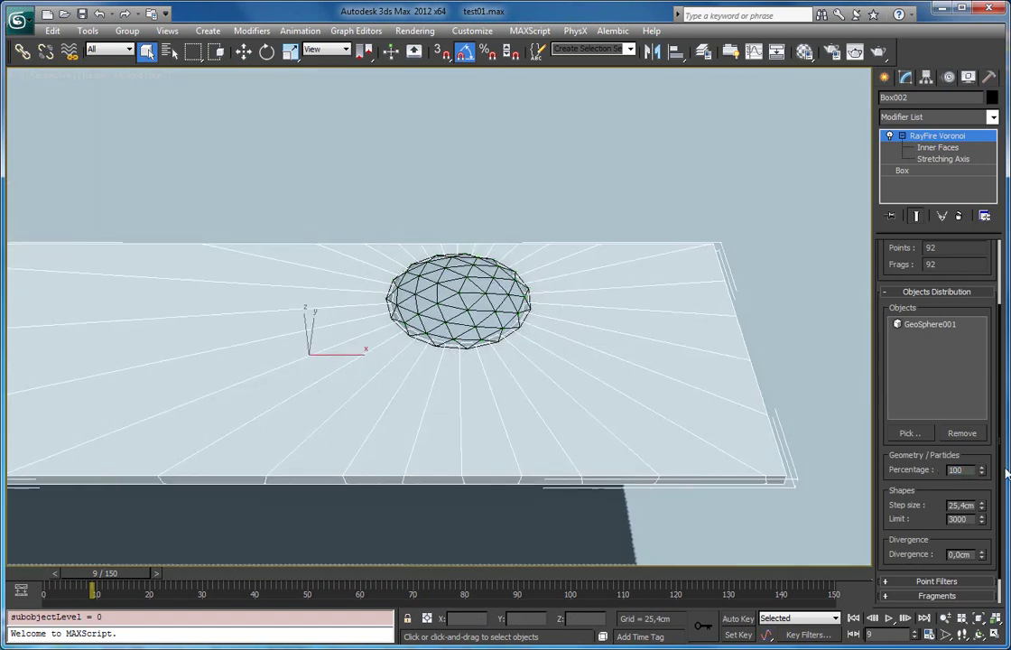
{"action": "scroll", "coordinate": [498, 281], "scroll_direction": "up", "scroll_amount": 3}
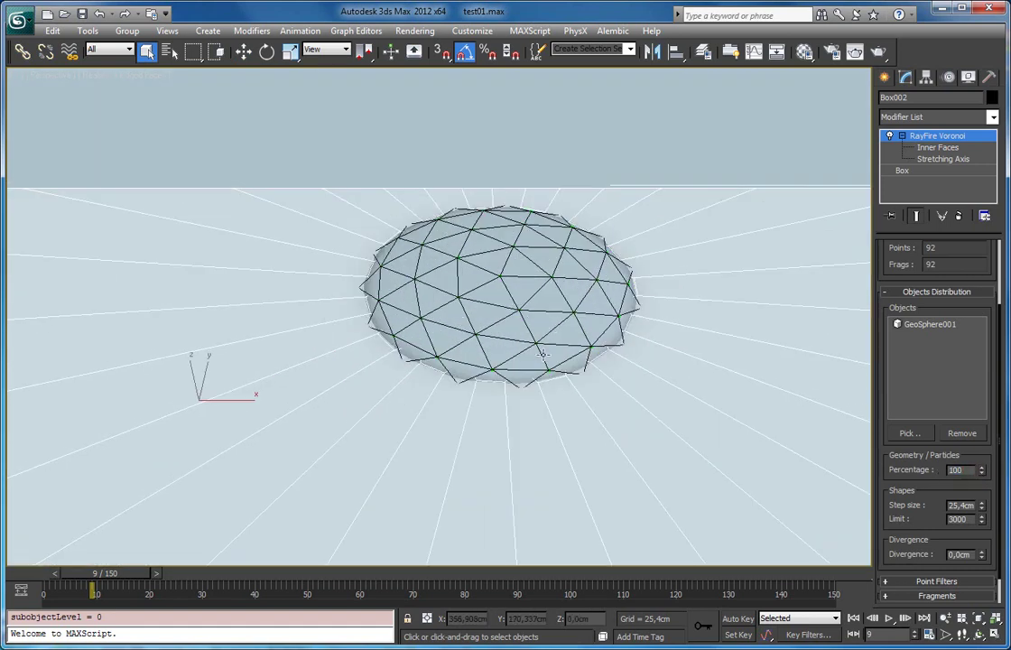
{"action": "middle_click_drag", "start_coordinate": [672, 260], "coordinate": [490, 294], "text": "alt"}
{"action": "key", "text": "F3"}
{"action": "key", "text": "F3"}
{"action": "left_click", "coordinate": [505, 332]}
{"action": "key", "text": "w"}
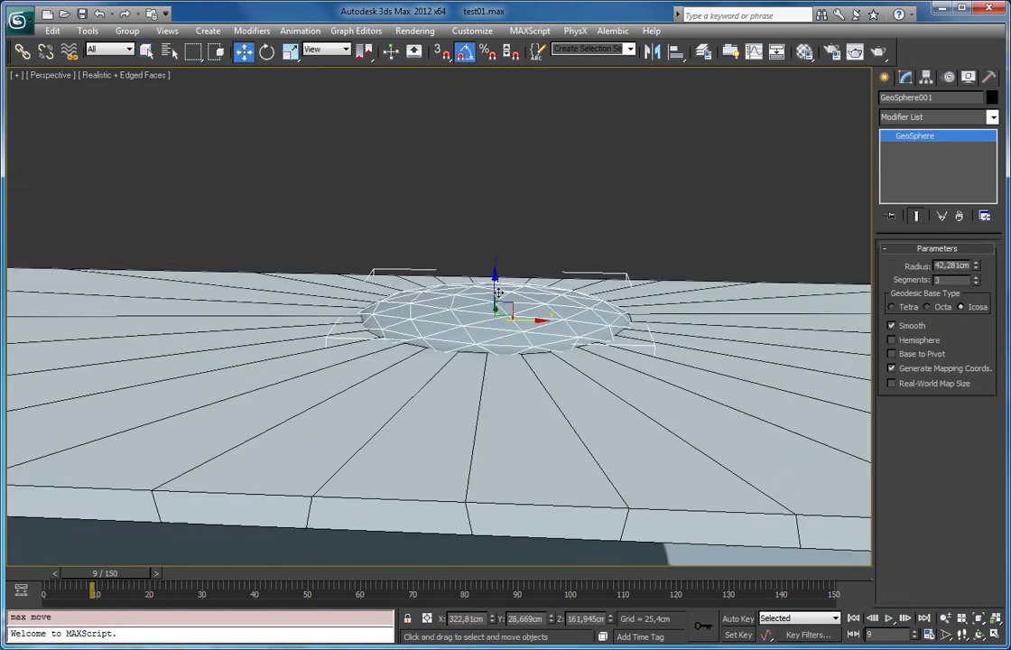
{"action": "left_click_drag", "start_coordinate": [494, 276], "coordinate": [495, 307]}
{"action": "key", "text": "q"}
Step: Reduce the slab's Geometry / Particles percentage to 56 and inspect the fragments in wireframe
{"action": "left_click", "coordinate": [712, 386]}
{"action": "left_click_drag", "start_coordinate": [982, 473], "coordinate": [985, 506]}
{"action": "key", "text": "F3"}
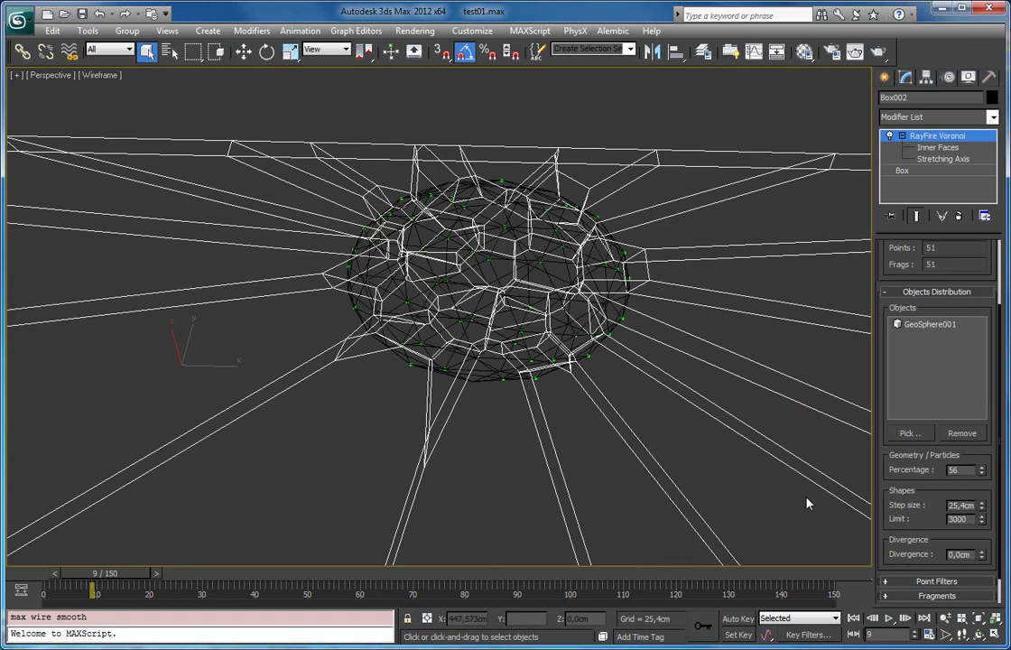
{"action": "middle_click_drag", "start_coordinate": [601, 355], "coordinate": [605, 391], "text": "alt"}
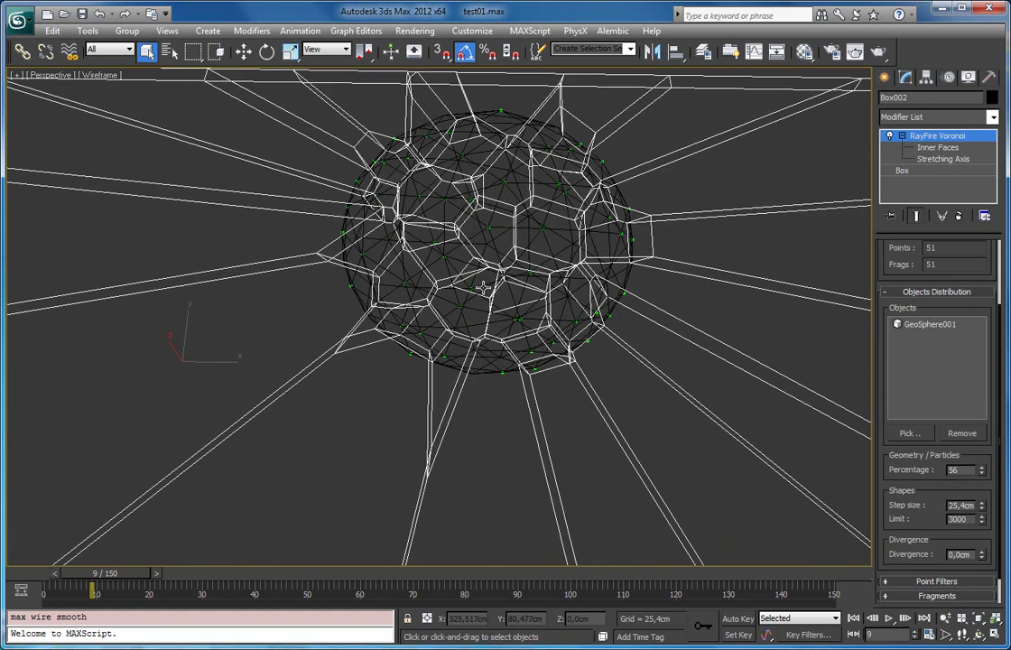
Step: Set the Geometry / Particles percentage back to 100 and compare the shaded and wireframe fragments
{"action": "mouse_move", "coordinate": [983, 470]}
{"action": "left_mouse_down"}
{"action": "mouse_move", "coordinate": [980, 479]}
{"action": "mouse_move", "coordinate": [964, 341]}
{"action": "left_mouse_up"}
{"action": "key", "text": "F3"}
{"action": "middle_click_drag", "start_coordinate": [741, 459], "coordinate": [617, 365], "text": "alt"}
{"action": "key", "text": "F3"}
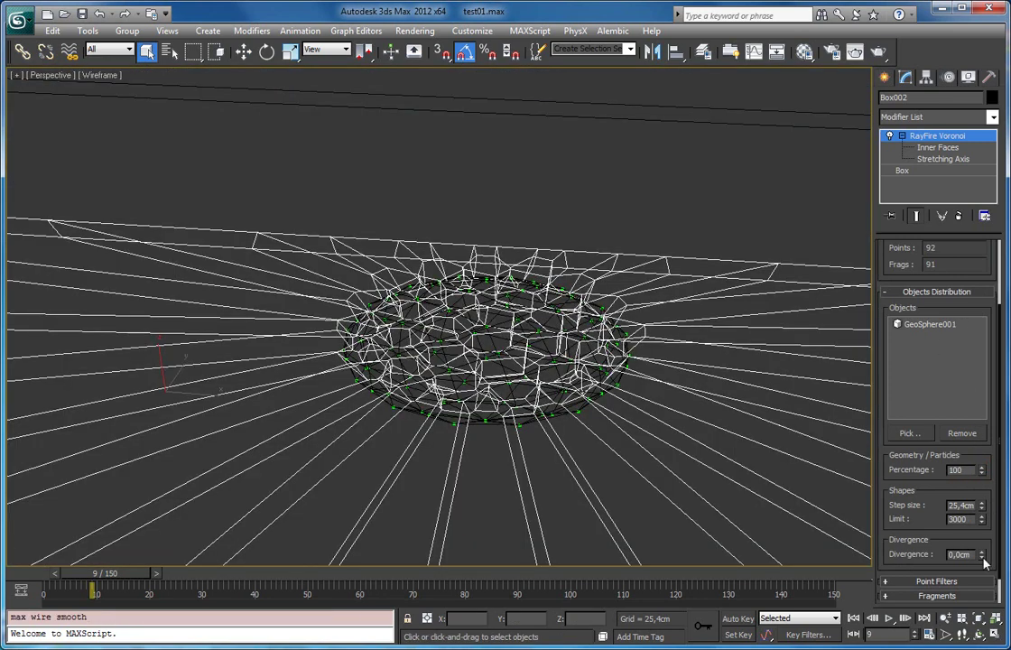
Step: Try different Divergence amounts for the geosphere's fragmentation points, then reset Divergence to 0,0 cm
{"action": "mouse_move", "coordinate": [982, 554]}
{"action": "left_mouse_down"}
{"action": "mouse_move", "coordinate": [976, 434]}
{"action": "mouse_move", "coordinate": [976, 466]}
{"action": "left_mouse_up"}
{"action": "key", "text": "F3"}
{"action": "key", "text": "F3"}
{"action": "scroll", "coordinate": [443, 359], "scroll_direction": "up", "scroll_amount": 3}
{"action": "scroll", "coordinate": [677, 442], "scroll_direction": "up", "scroll_amount": 3}
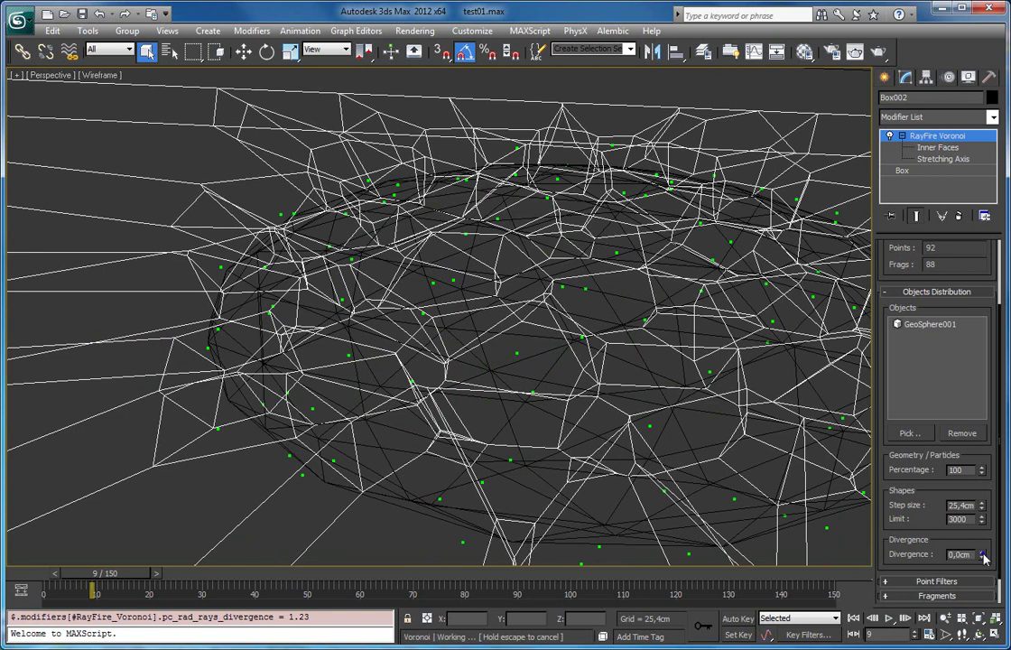
{"action": "right_click", "coordinate": [982, 555]}
{"action": "scroll", "coordinate": [480, 354], "scroll_direction": "up", "scroll_amount": 3}
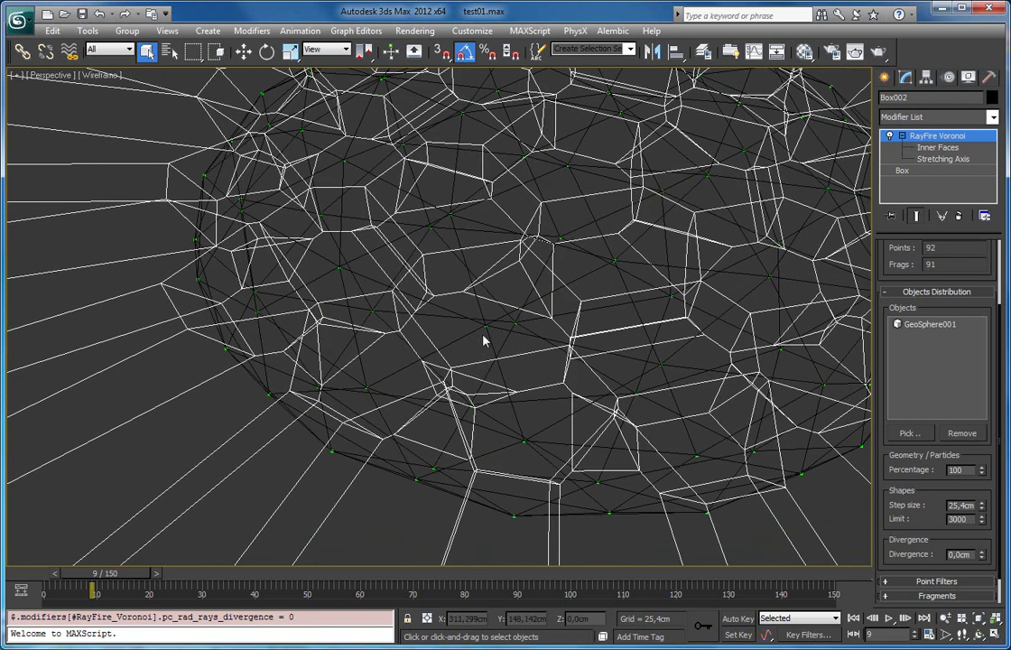
{"action": "scroll", "coordinate": [485, 336], "scroll_direction": "up", "scroll_amount": 2}
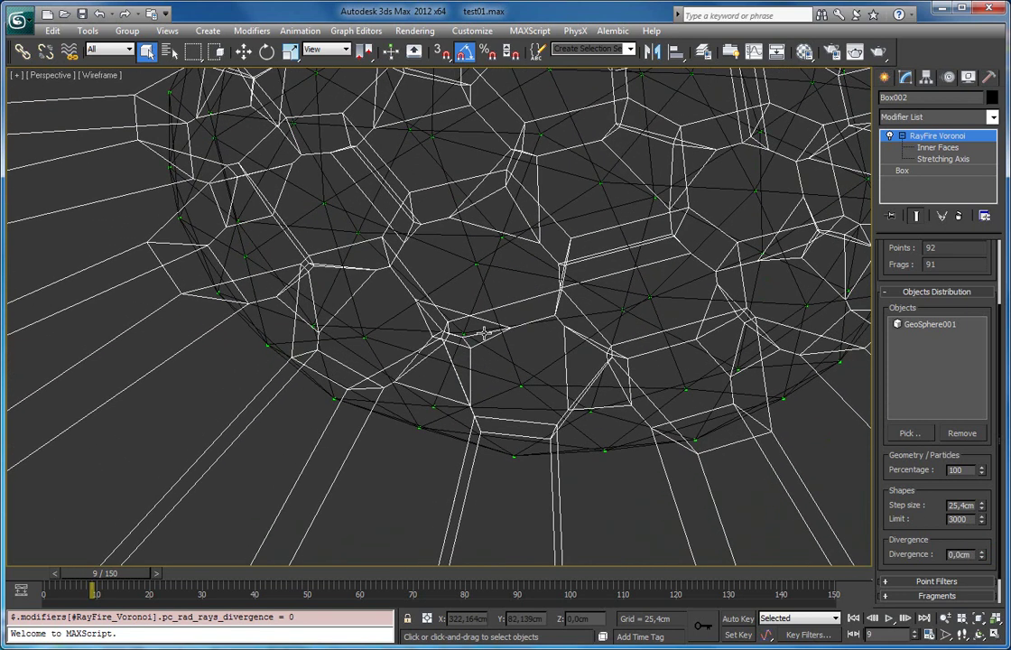
{"action": "left_click_drag", "start_coordinate": [983, 557], "coordinate": [953, 596]}
{"action": "right_click", "coordinate": [981, 554]}
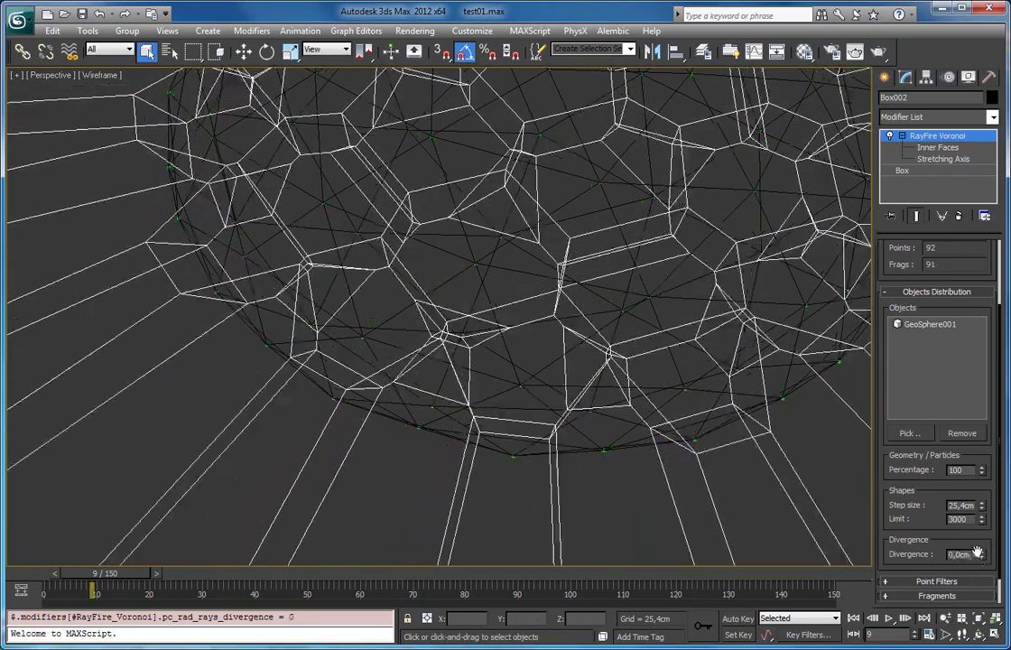
Step: Select the two spline shapes beside the particle systems and move them together along X over the slab
{"action": "scroll", "coordinate": [587, 388], "scroll_direction": "down", "scroll_amount": 10}
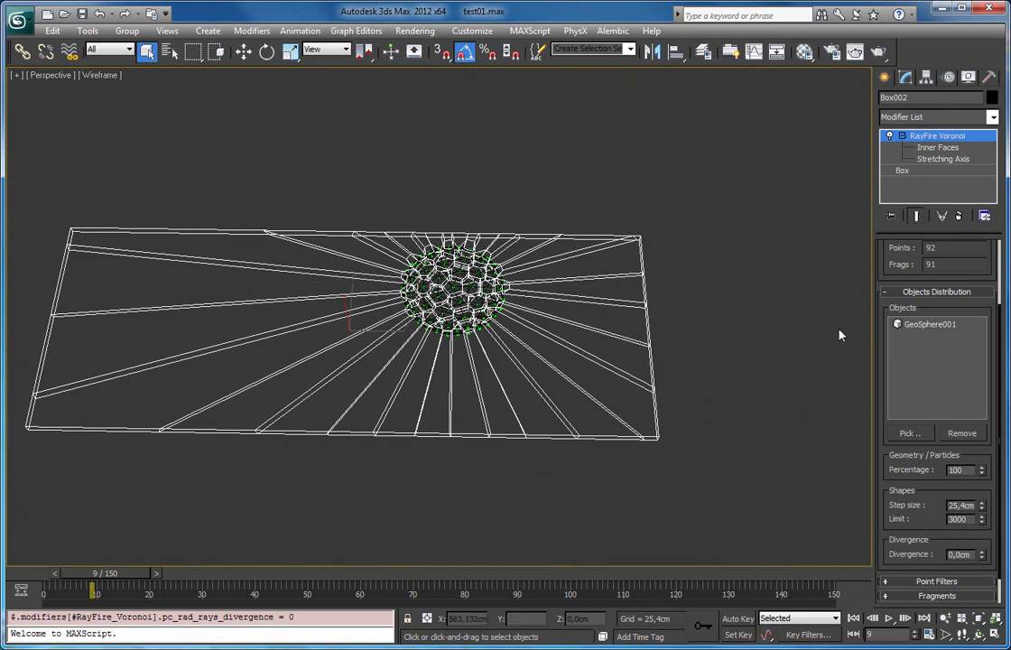
{"action": "left_click", "coordinate": [921, 325]}
{"action": "middle_click_drag", "start_coordinate": [653, 337], "coordinate": [585, 354]}
{"action": "scroll", "coordinate": [584, 355], "scroll_direction": "down", "scroll_amount": 5}
{"action": "middle_click_drag", "start_coordinate": [638, 295], "coordinate": [603, 298]}
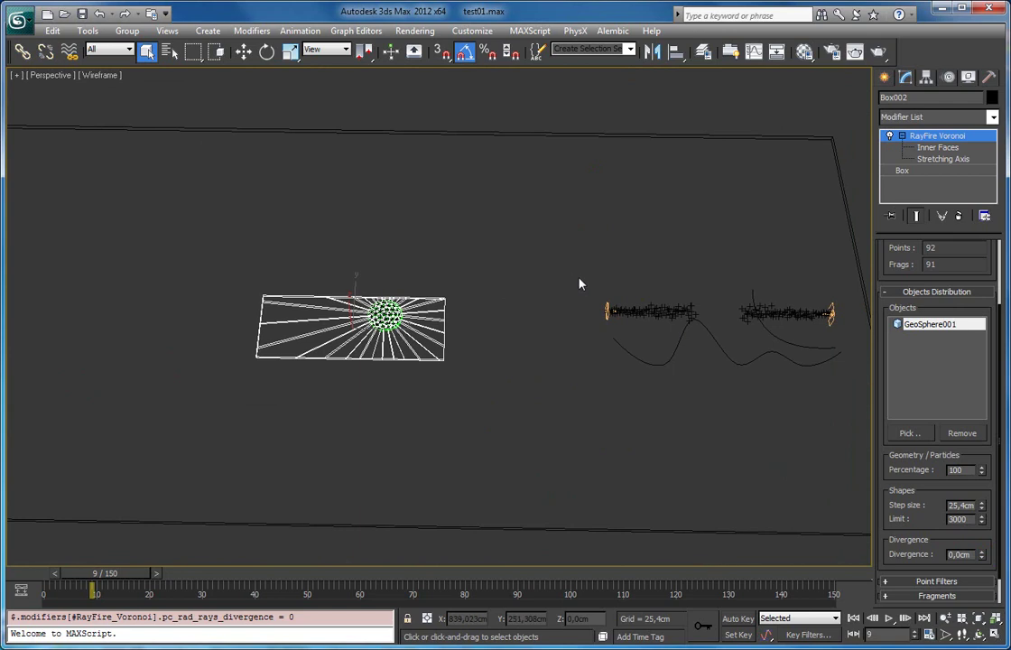
{"action": "left_click_drag", "start_coordinate": [839, 391], "coordinate": [840, 370]}
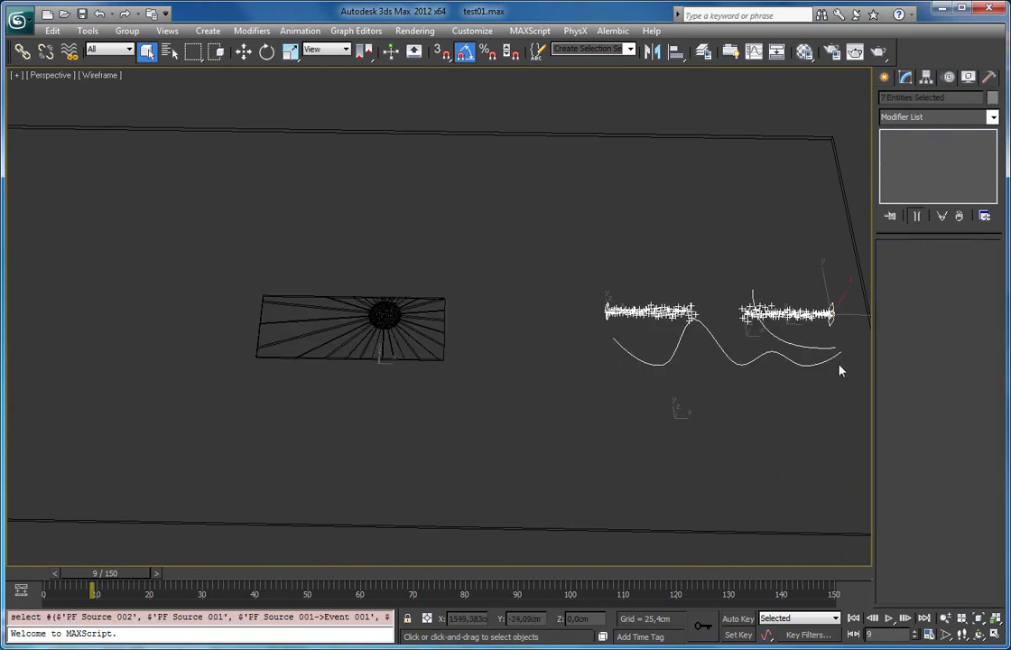
{"action": "left_click", "coordinate": [565, 301]}
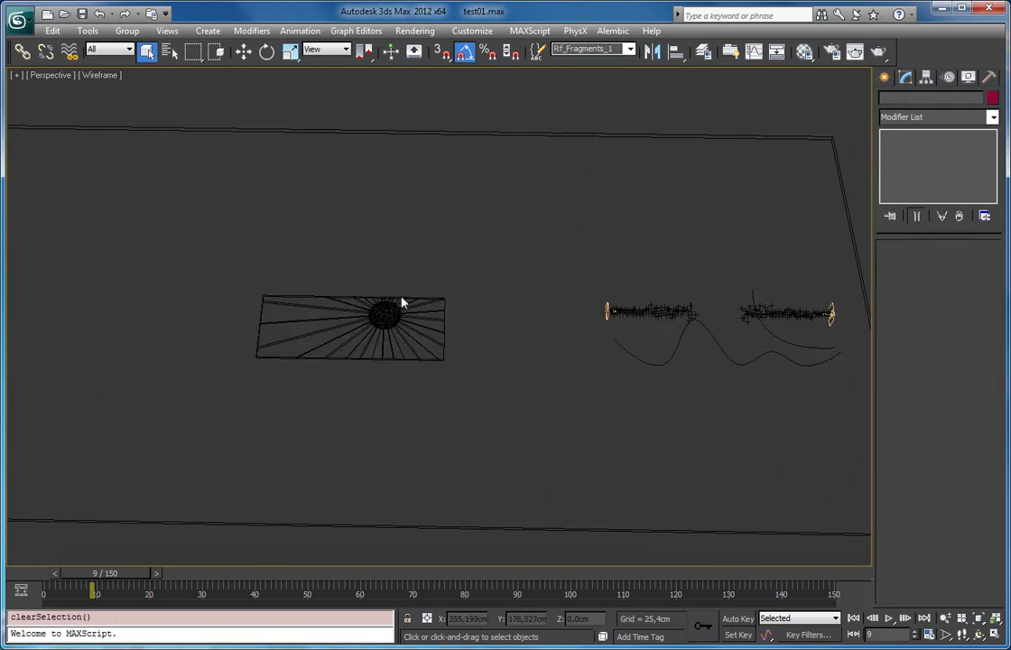
{"action": "left_click", "coordinate": [746, 363]}
{"action": "left_click", "coordinate": [793, 346], "text": "ctrl"}
{"action": "key", "text": "w"}
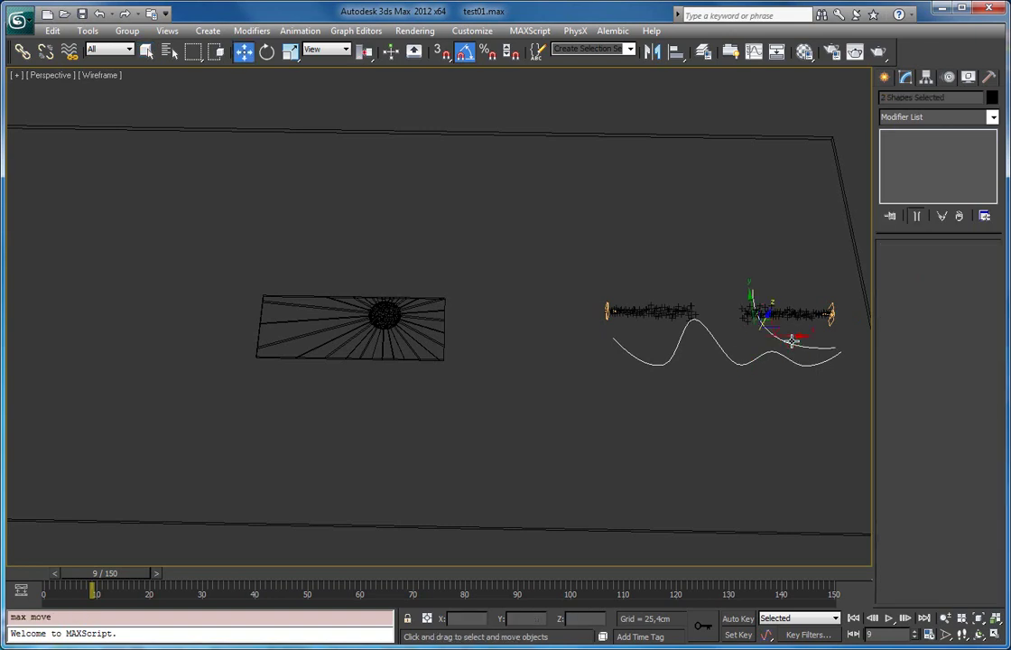
{"action": "left_click_drag", "start_coordinate": [792, 326], "coordinate": [416, 324]}
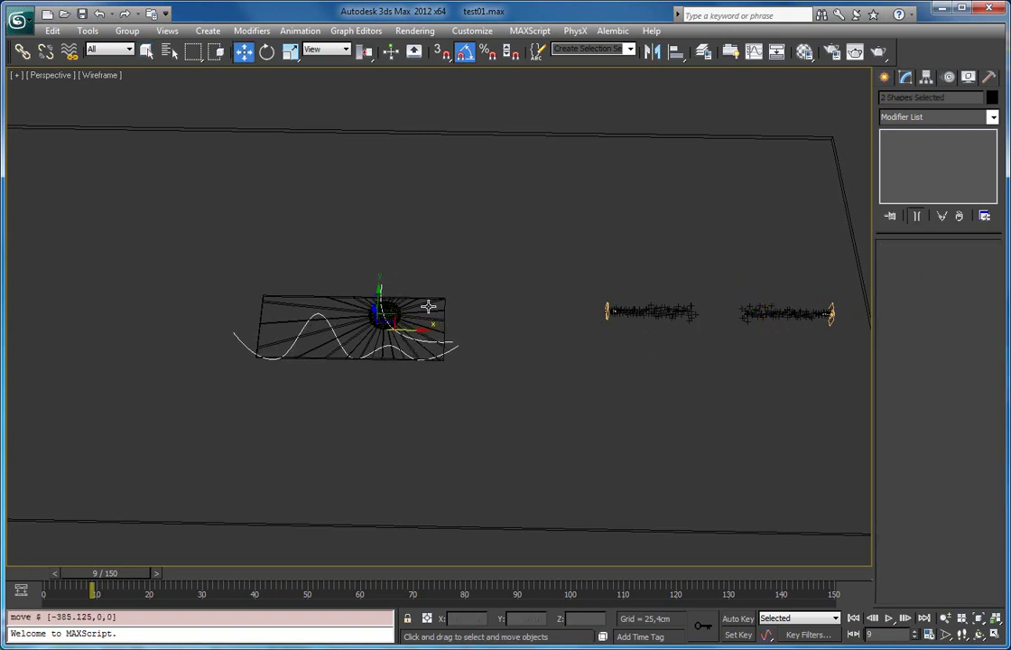
Step: Add Line002 and Line001 to the slab's distribution objects and show the fragments shaded
{"action": "left_click", "coordinate": [429, 301]}
{"action": "left_click", "coordinate": [911, 434]}
{"action": "scroll", "coordinate": [487, 370], "scroll_direction": "up", "scroll_amount": 4}
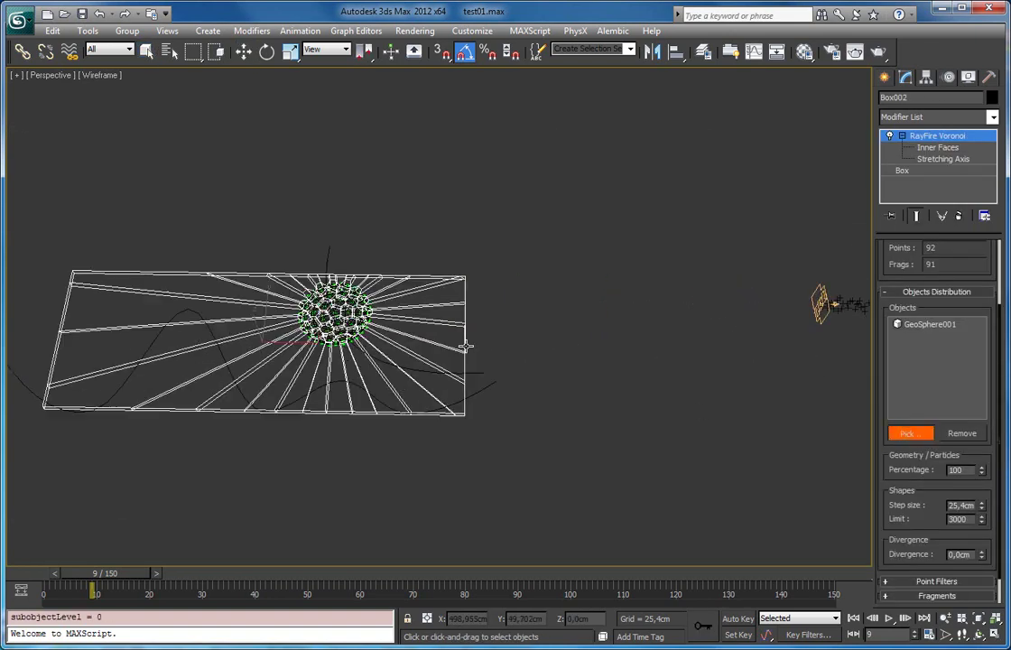
{"action": "left_click", "coordinate": [478, 366]}
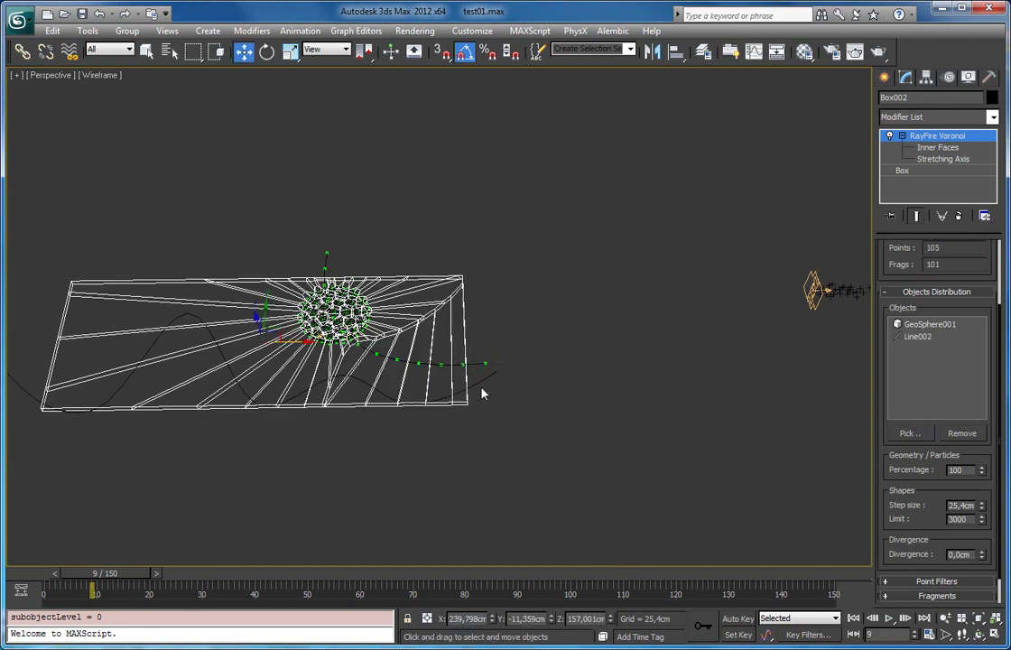
{"action": "left_click", "coordinate": [908, 434]}
{"action": "left_click", "coordinate": [489, 378]}
{"action": "key", "text": "F3"}
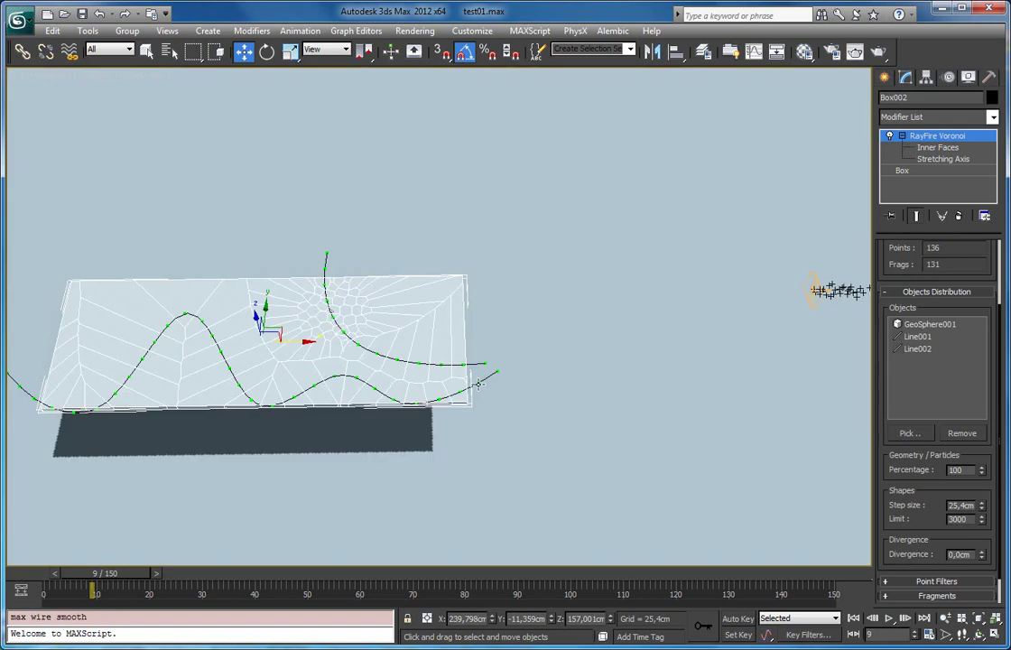
Step: Remove GeoSphere001 from the slab's distribution objects and view the spline-based fragments in wireframe
{"action": "middle_click_drag", "start_coordinate": [474, 377], "coordinate": [506, 388]}
{"action": "key", "text": "F3"}
{"action": "left_click", "coordinate": [923, 324]}
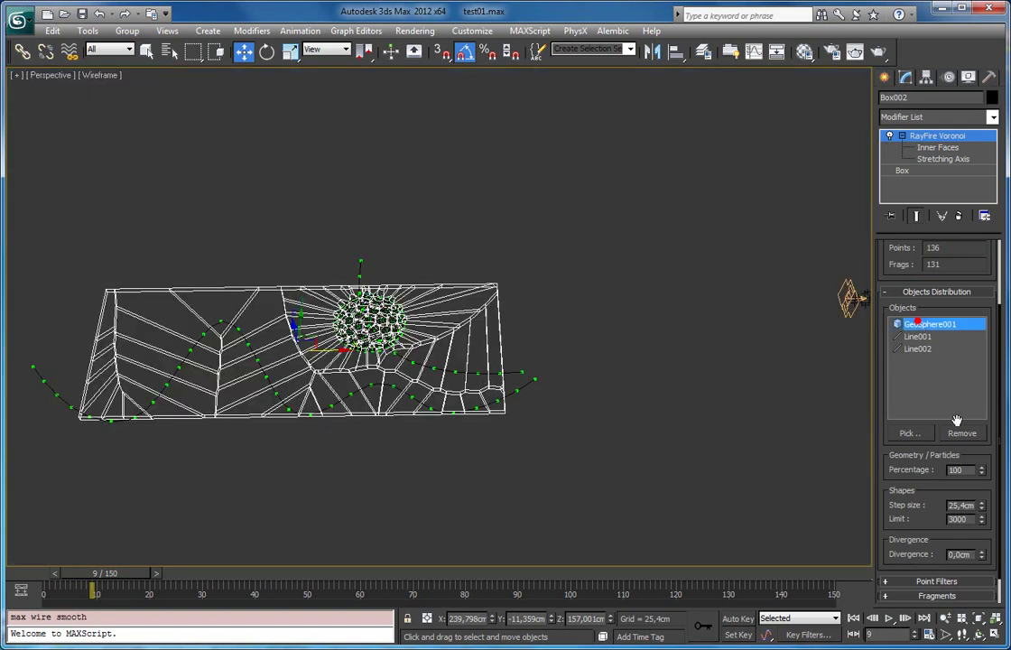
{"action": "left_click", "coordinate": [963, 435]}
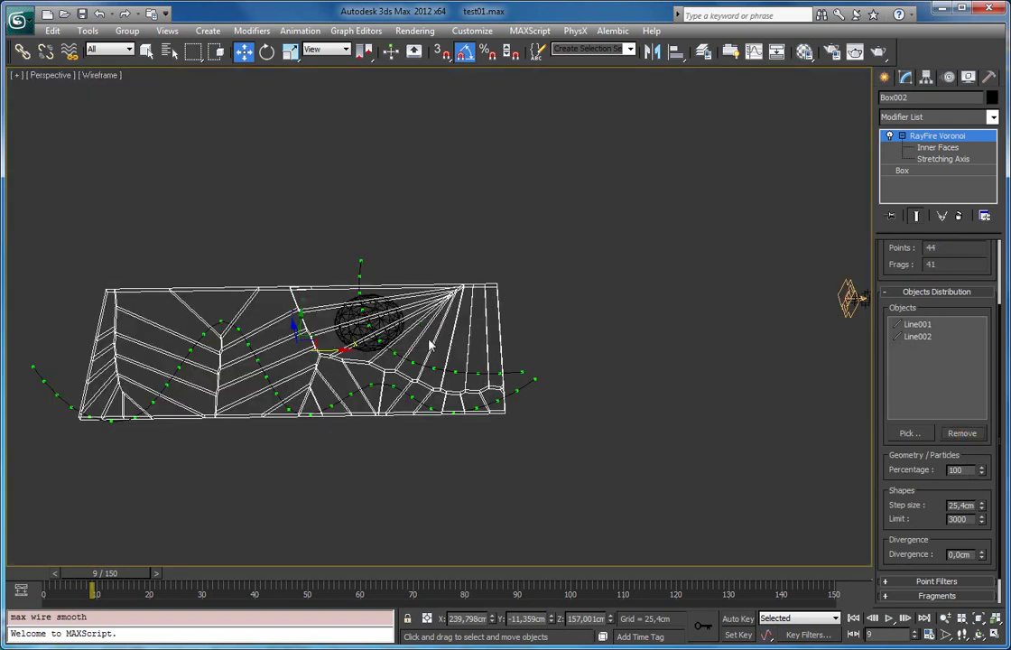
{"action": "middle_click_drag", "start_coordinate": [447, 374], "coordinate": [386, 356], "text": "alt"}
{"action": "scroll", "coordinate": [899, 480], "scroll_direction": "down", "scroll_amount": 2}
{"action": "middle_click_drag", "start_coordinate": [409, 383], "coordinate": [586, 414], "text": "alt"}
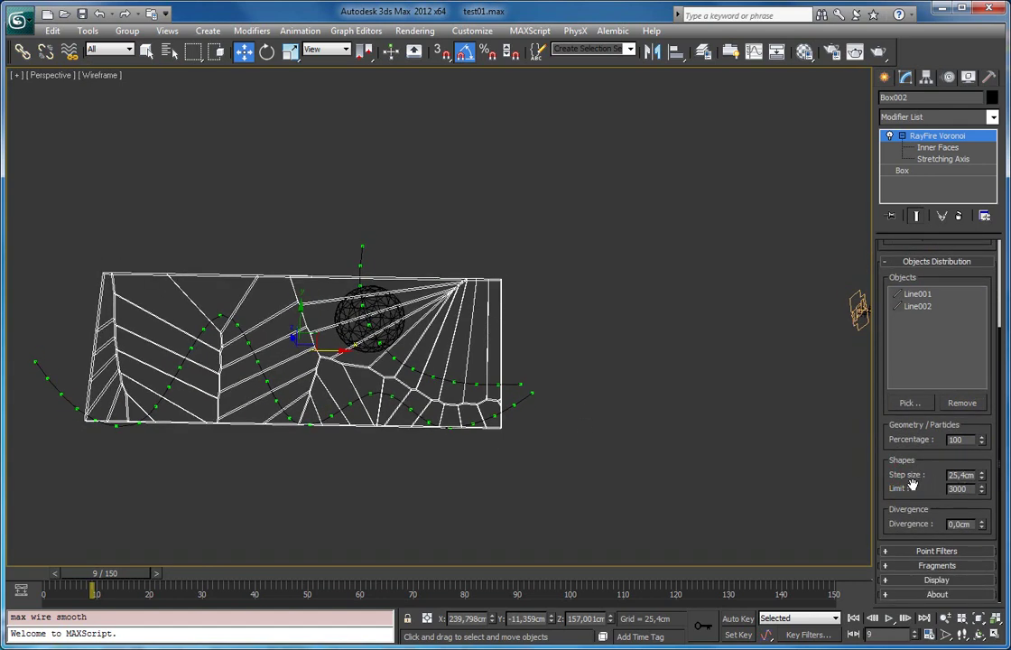
Step: Reduce the Shapes Step size to 5,791 cm and show the slab's spline fragments shaded
{"action": "middle_click_drag", "start_coordinate": [452, 429], "coordinate": [499, 423]}
{"action": "scroll", "coordinate": [506, 413], "scroll_direction": "up", "scroll_amount": 3}
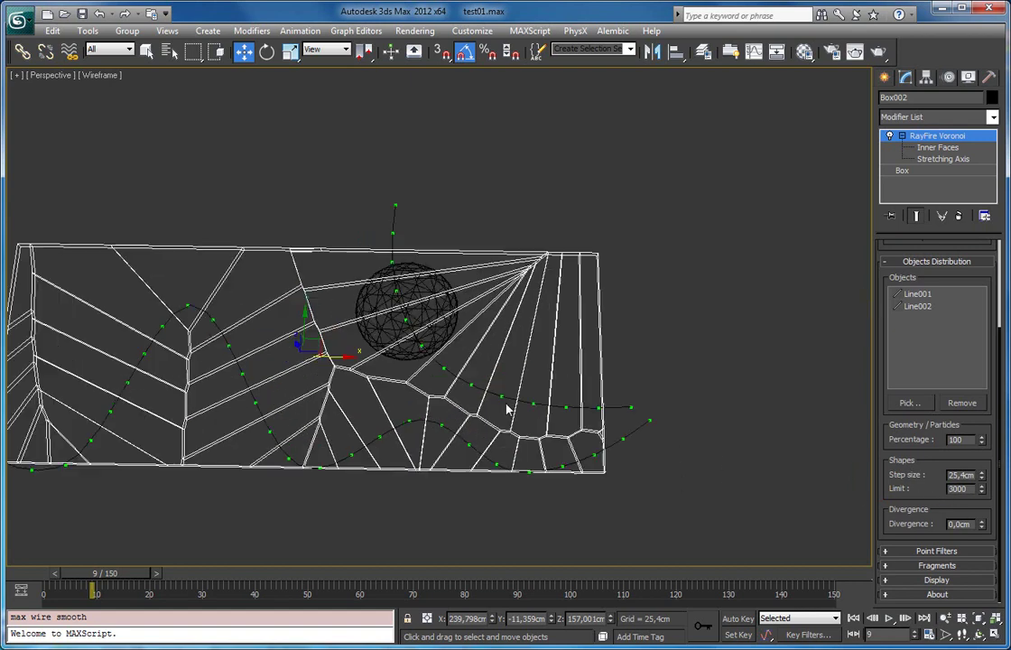
{"action": "middle_click_drag", "start_coordinate": [449, 366], "coordinate": [539, 367]}
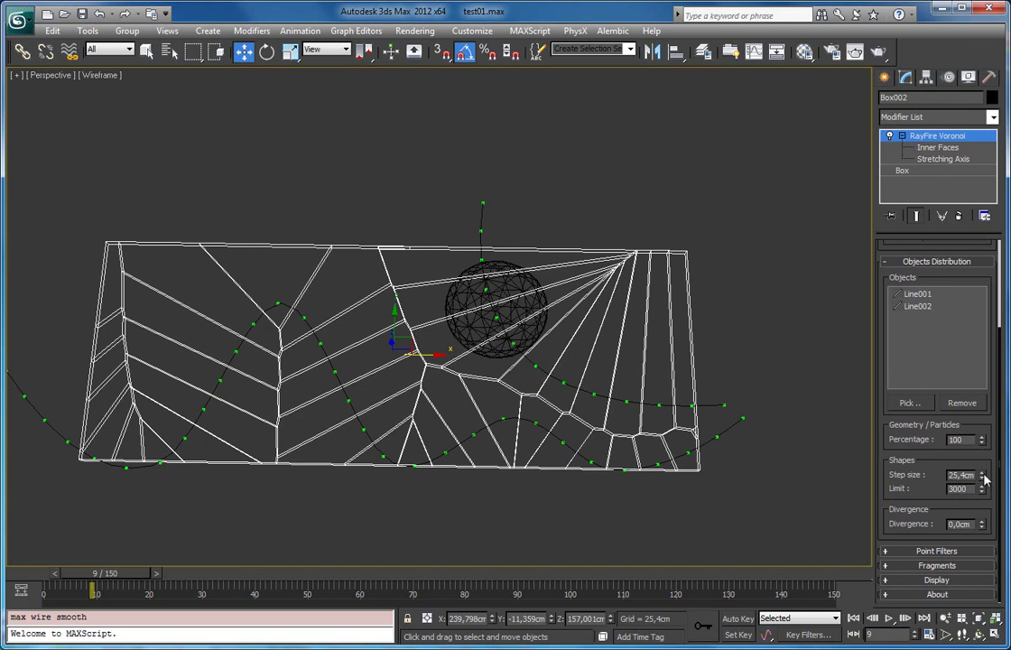
{"action": "left_click_drag", "start_coordinate": [986, 482], "coordinate": [977, 530]}
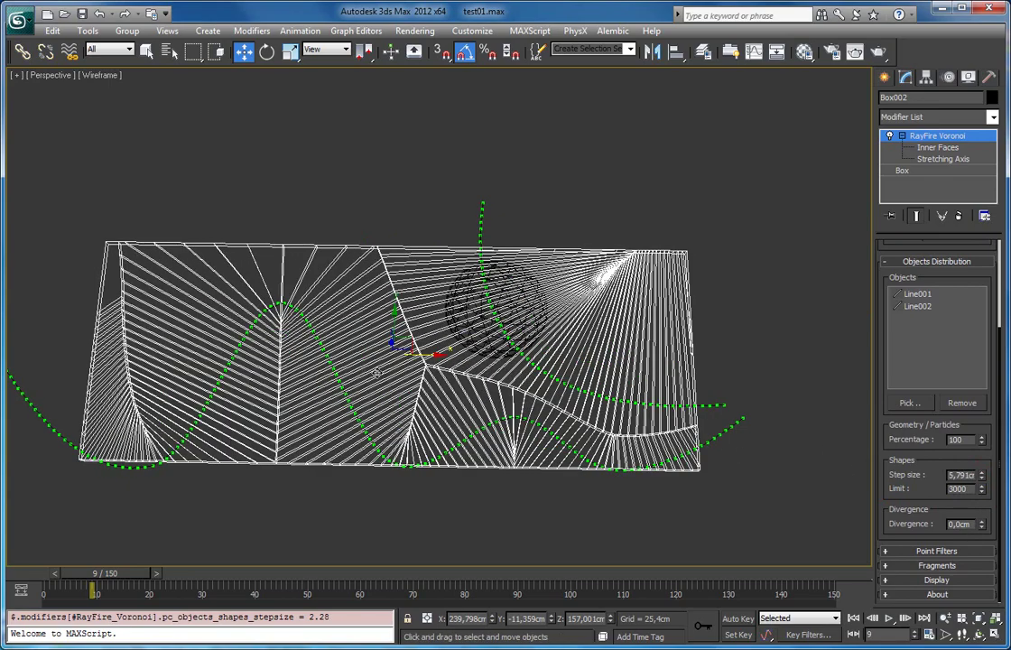
{"action": "scroll", "coordinate": [412, 377], "scroll_direction": "up", "scroll_amount": 4}
{"action": "key", "text": "F3"}
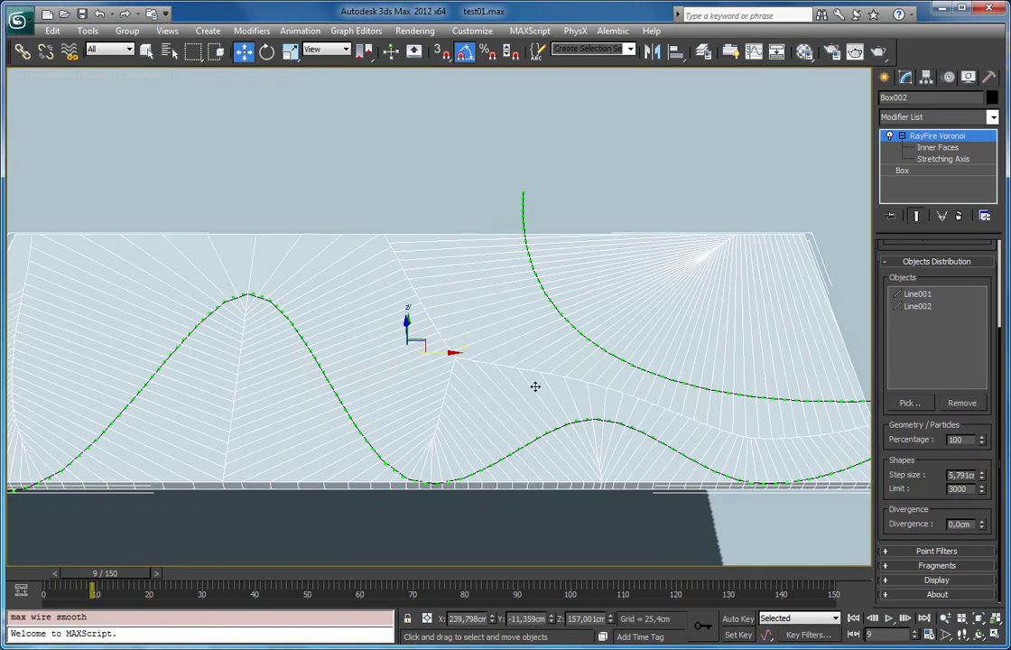
Step: Lower the Shapes Step size through 5,328 cm to 4,742 cm
{"action": "left_click_drag", "start_coordinate": [981, 481], "coordinate": [975, 490]}
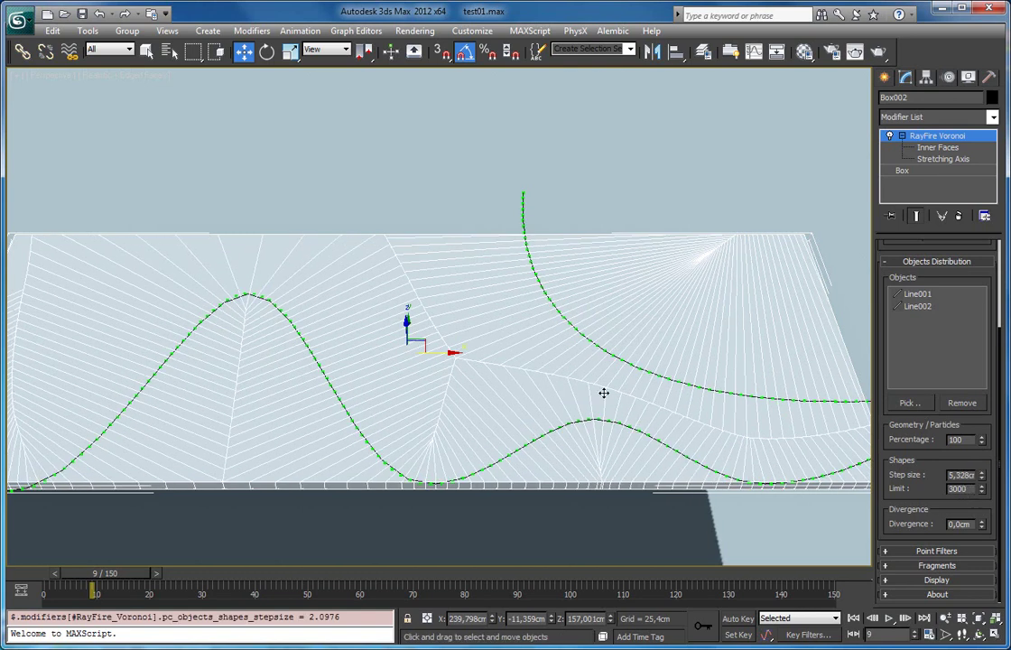
{"action": "left_click", "coordinate": [983, 480]}
{"action": "left_click_drag", "start_coordinate": [983, 481], "coordinate": [982, 483]}
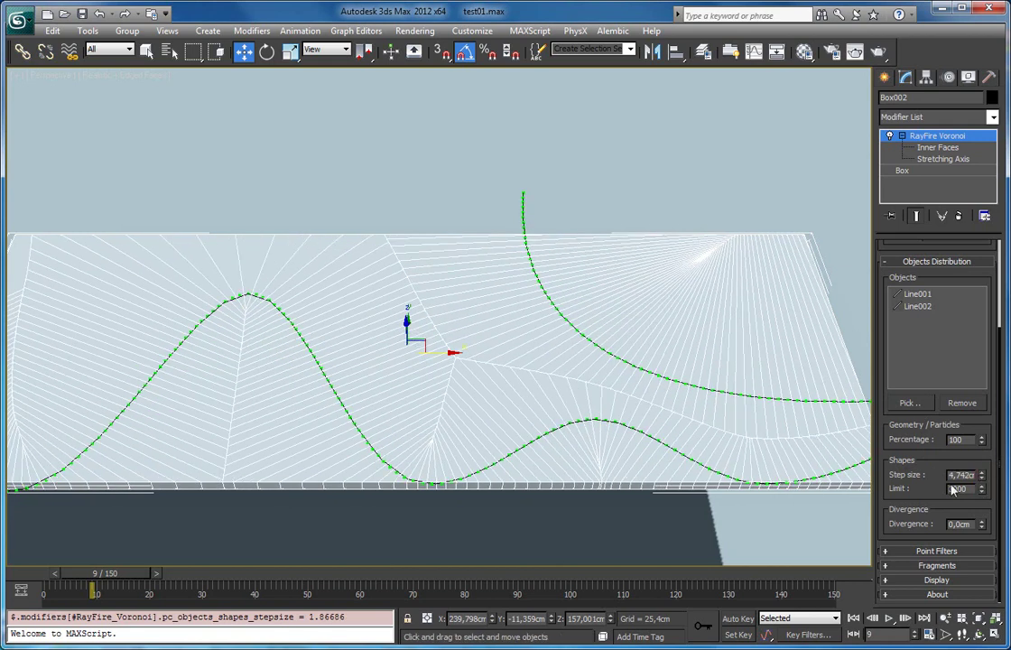
Step: Decrease the Shapes Step size to 2,957 cm and 2,273 cm, checking the slab from a low and a high angle
{"action": "left_click_drag", "start_coordinate": [880, 490], "coordinate": [881, 533]}
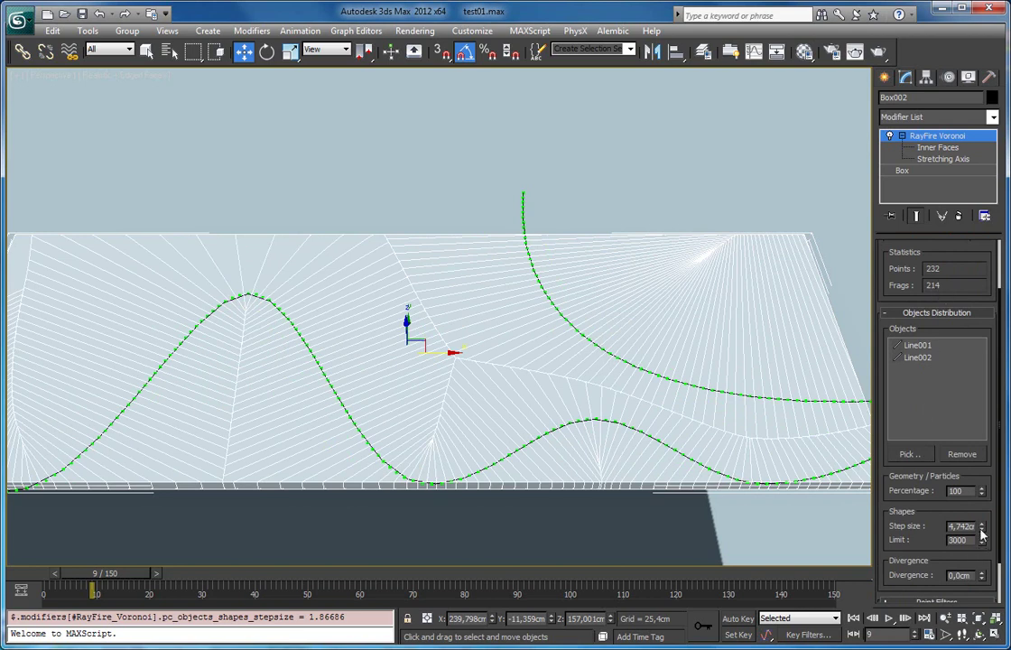
{"action": "left_click_drag", "start_coordinate": [983, 531], "coordinate": [983, 571]}
{"action": "left_click_drag", "start_coordinate": [982, 531], "coordinate": [981, 536]}
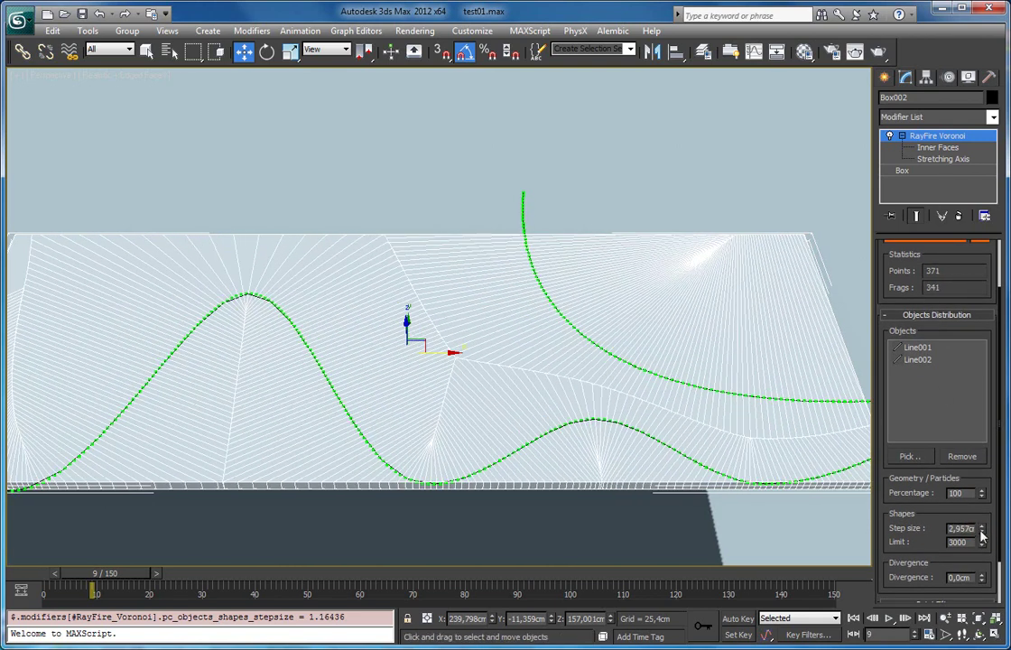
{"action": "middle_click_drag", "start_coordinate": [751, 469], "coordinate": [738, 408], "text": "alt"}
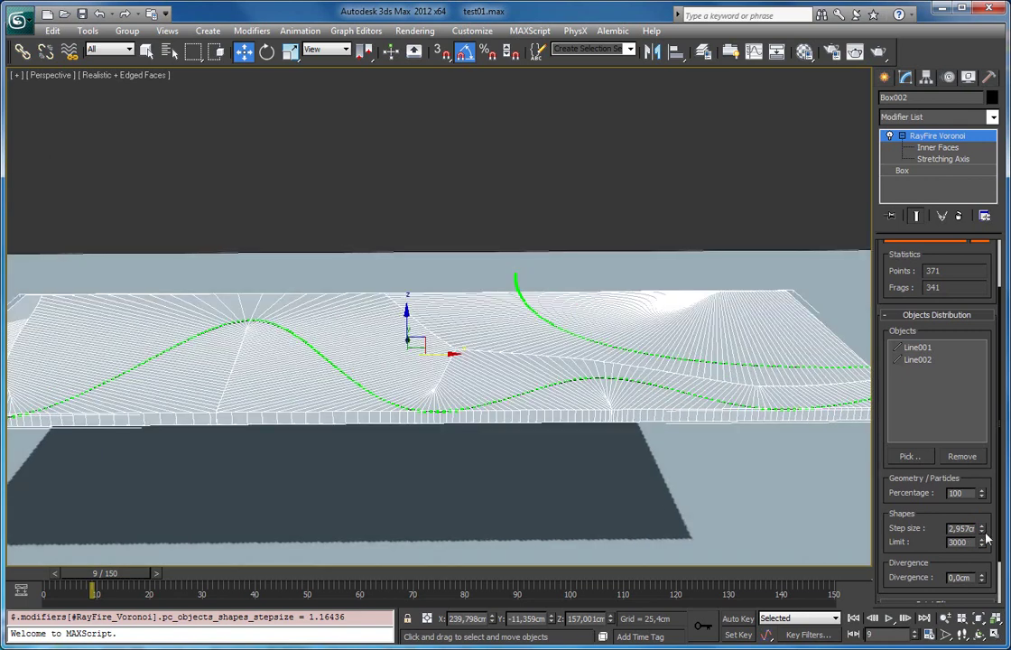
{"action": "left_click_drag", "start_coordinate": [985, 539], "coordinate": [981, 534]}
{"action": "middle_click_drag", "start_coordinate": [516, 316], "coordinate": [494, 346], "text": "alt"}
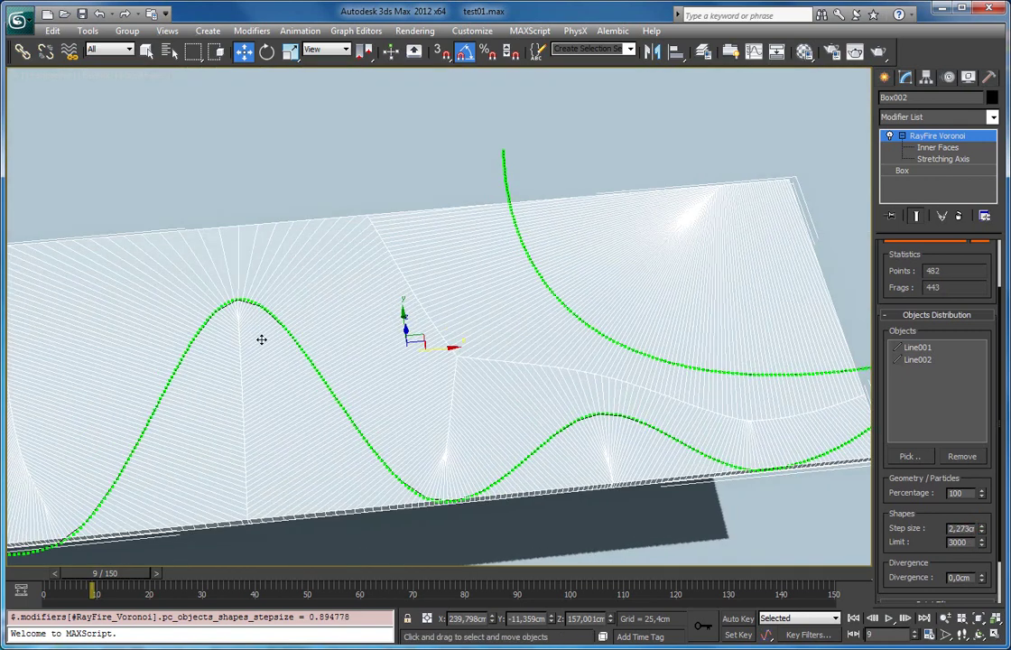
Step: Raise the Divergence of the spline points to 3,226 cm
{"action": "middle_click_drag", "start_coordinate": [218, 328], "coordinate": [325, 292], "text": "alt"}
{"action": "scroll", "coordinate": [328, 306], "scroll_direction": "up", "scroll_amount": 5}
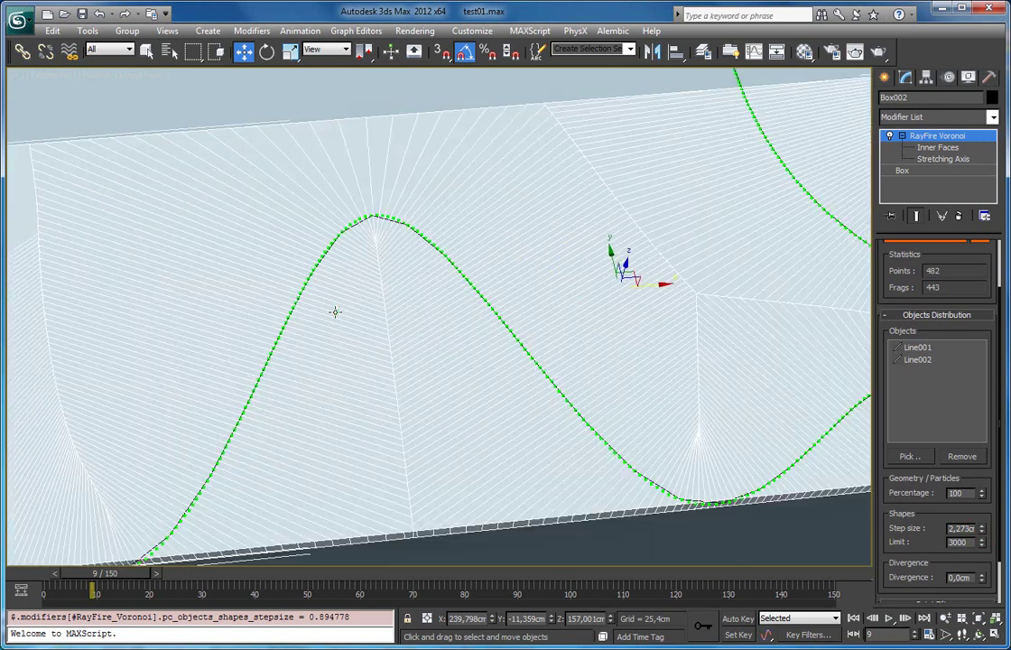
{"action": "middle_click_drag", "start_coordinate": [328, 359], "coordinate": [481, 351], "text": "alt"}
{"action": "middle_click_drag", "start_coordinate": [644, 389], "coordinate": [578, 370]}
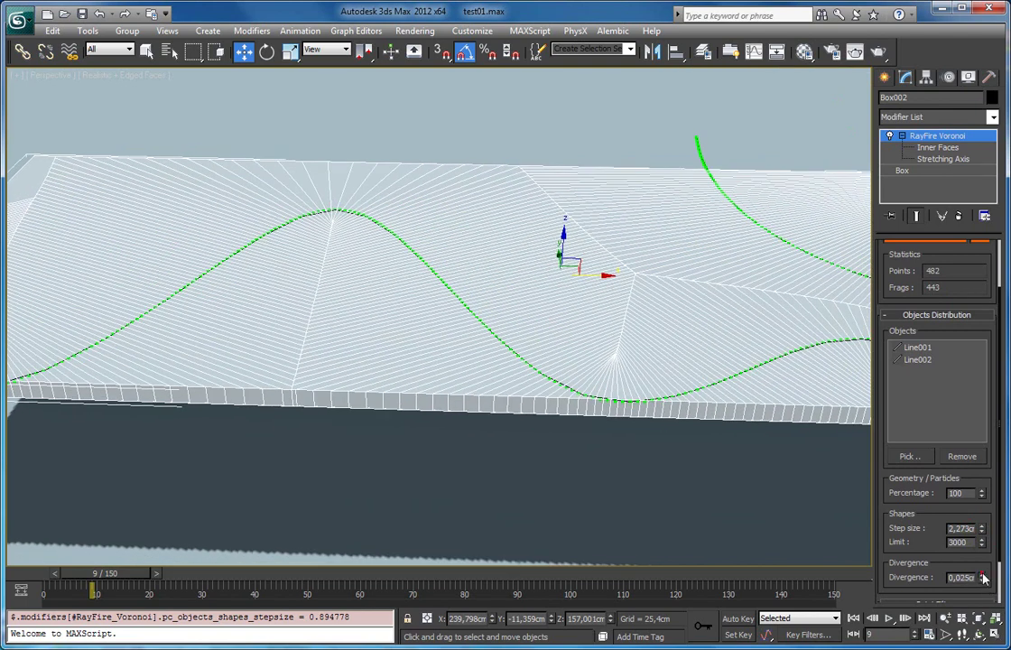
{"action": "left_click_drag", "start_coordinate": [983, 578], "coordinate": [978, 475]}
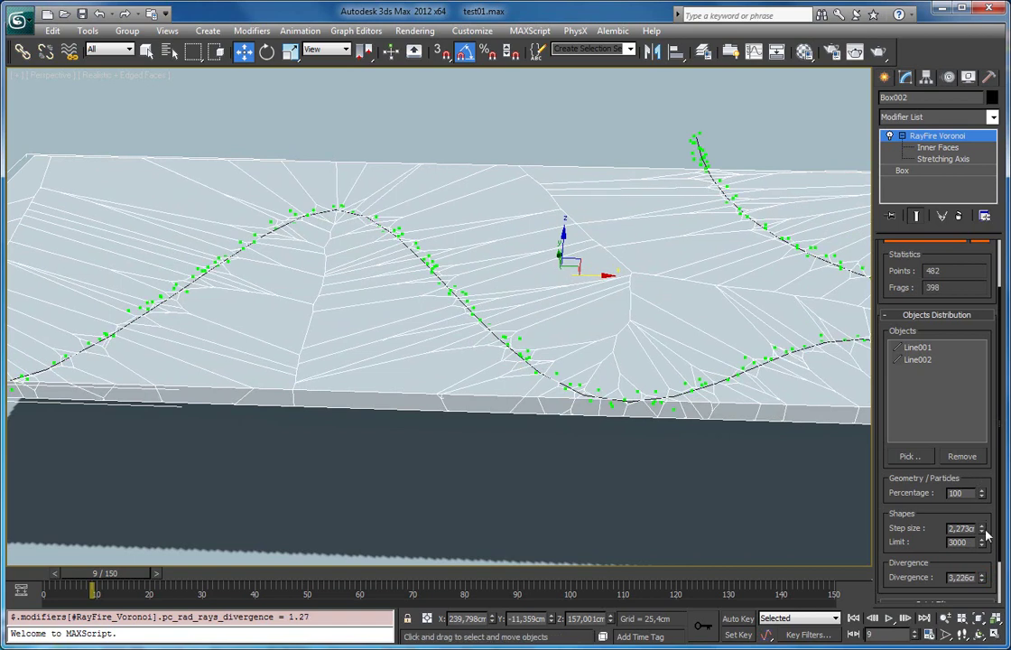
Step: Reduce the Shapes Step size to 0,85 cm, then enter 0,4 cm
{"action": "mouse_move", "coordinate": [984, 533]}
{"action": "left_mouse_down"}
{"action": "mouse_move", "coordinate": [982, 560]}
{"action": "mouse_move", "coordinate": [968, 533]}
{"action": "left_mouse_up"}
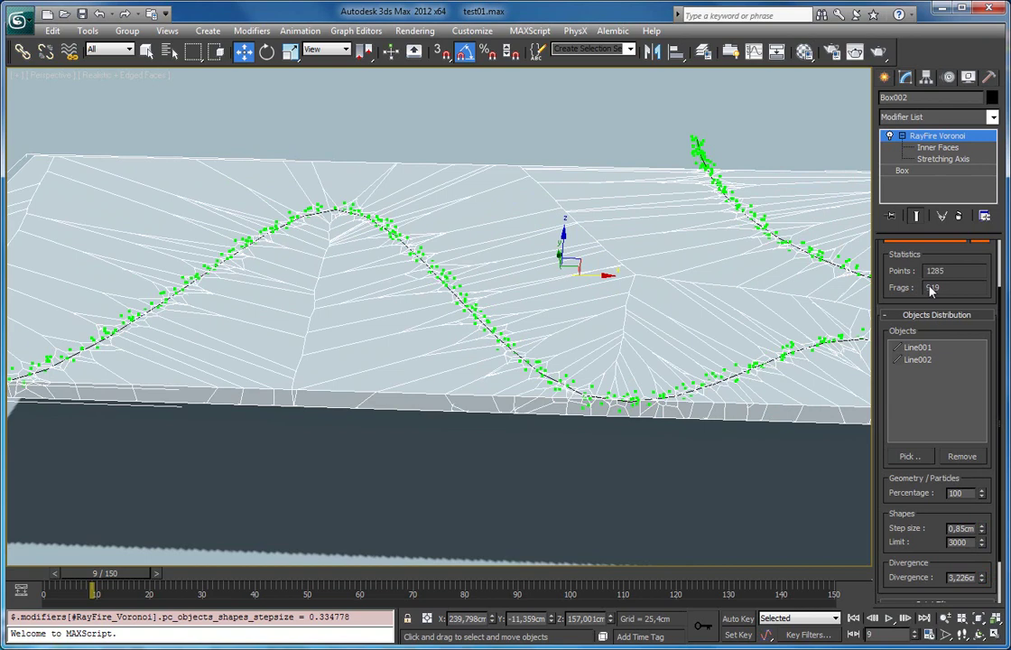
{"action": "double_click", "coordinate": [957, 528]}
{"action": "type", "text": "0,4"}
{"action": "key", "text": "Return"}
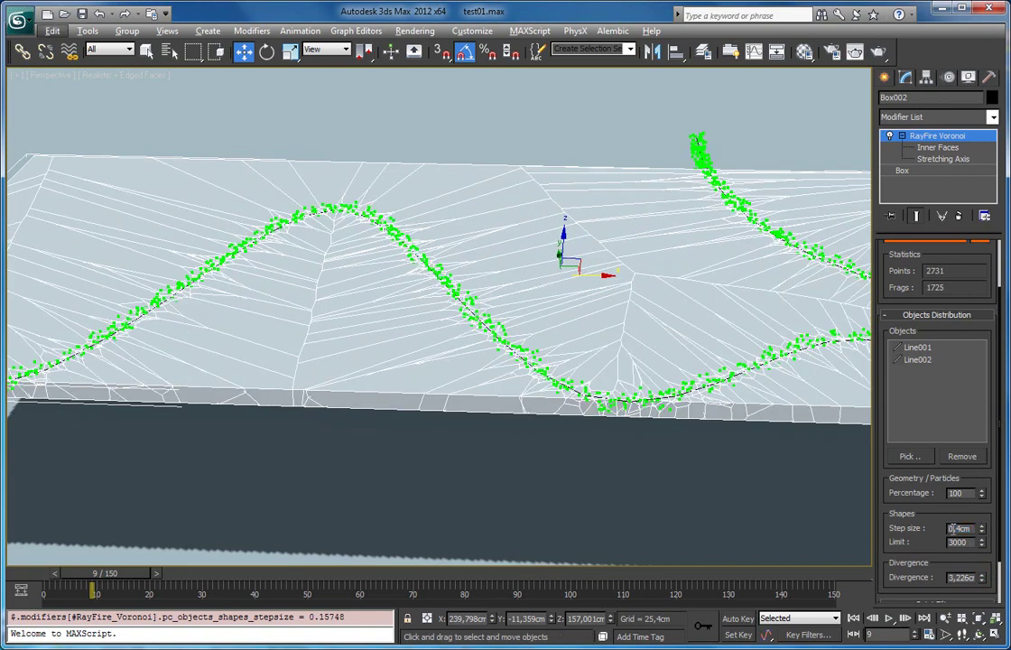
Step: Set the Shapes Step size to 0,2 cm, then to 0,1 cm, and check the points along the splines
{"action": "key", "text": "Return"}
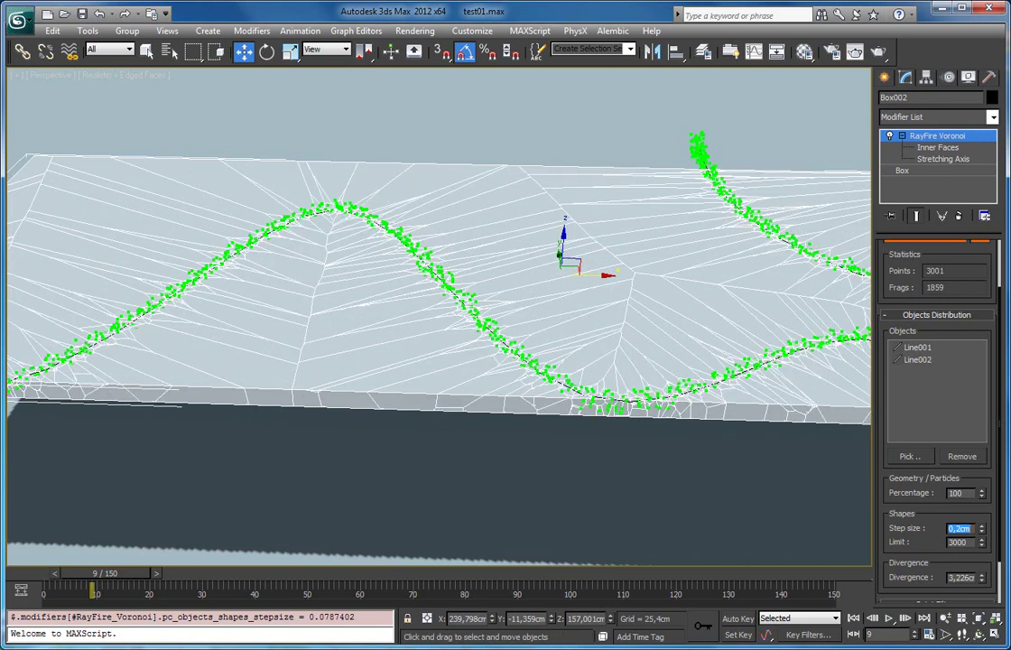
{"action": "type", "text": "0,1"}
{"action": "key", "text": "Return"}
{"action": "middle_click_drag", "start_coordinate": [777, 290], "coordinate": [776, 272]}
{"action": "middle_click_drag", "start_coordinate": [739, 312], "coordinate": [739, 276], "text": "alt"}
{"action": "middle_click_drag", "start_coordinate": [687, 320], "coordinate": [690, 374], "text": "alt"}
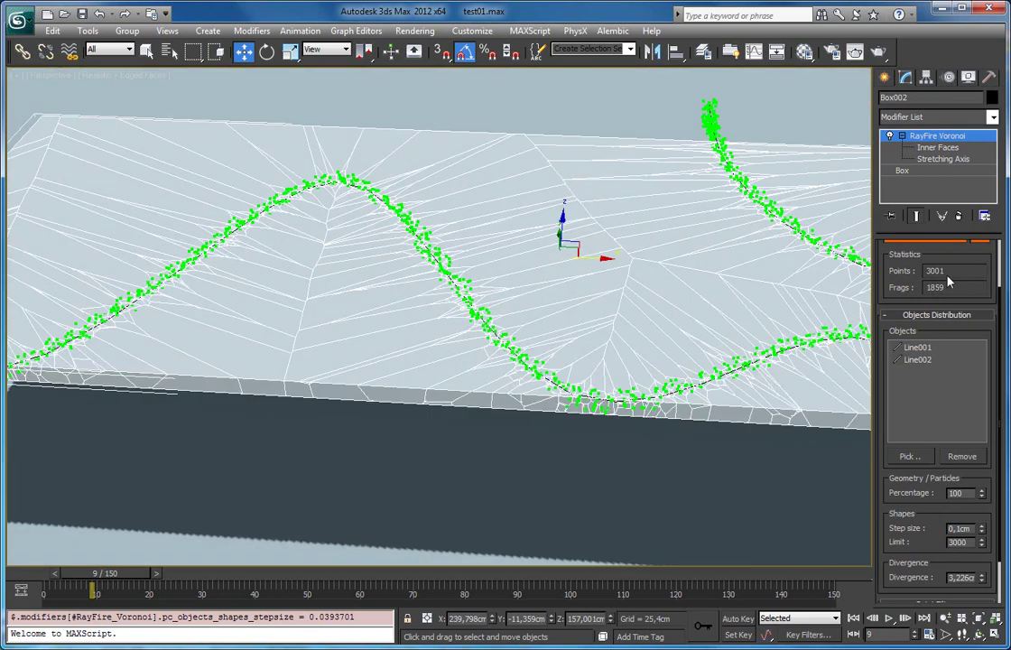
Step: Set the Shapes point Limit to 5000
{"action": "double_click", "coordinate": [970, 542]}
{"action": "type", "text": "5"}
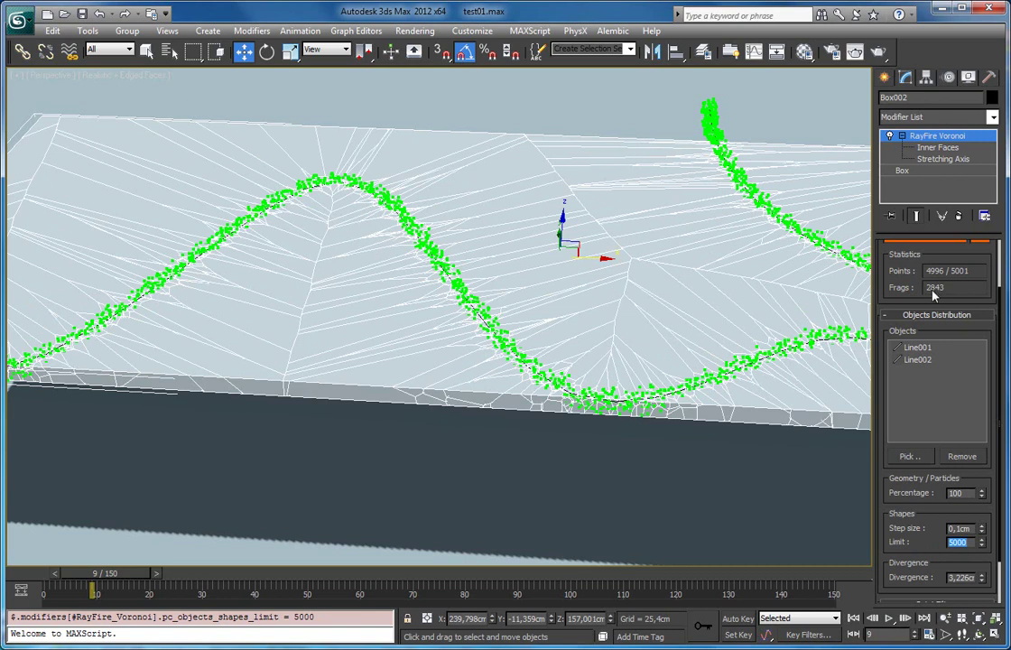
{"action": "middle_click_drag", "start_coordinate": [501, 356], "coordinate": [512, 331], "text": "alt"}
Step: Set the Divergence of the spline points to 6,0 cm
{"action": "double_click", "coordinate": [957, 578]}
{"action": "type", "text": "6,0cm"}
{"action": "key", "text": "Return"}
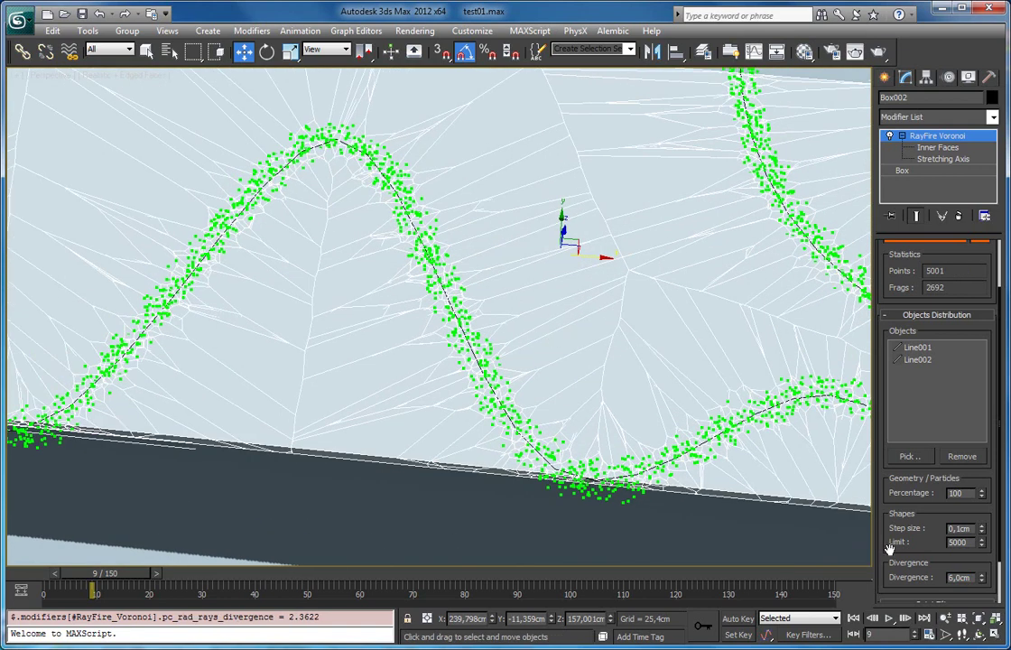
Step: Deselect the slab to examine the fragments along the splines without the green points, then select it again
{"action": "middle_click_drag", "start_coordinate": [495, 363], "coordinate": [555, 149], "text": "alt"}
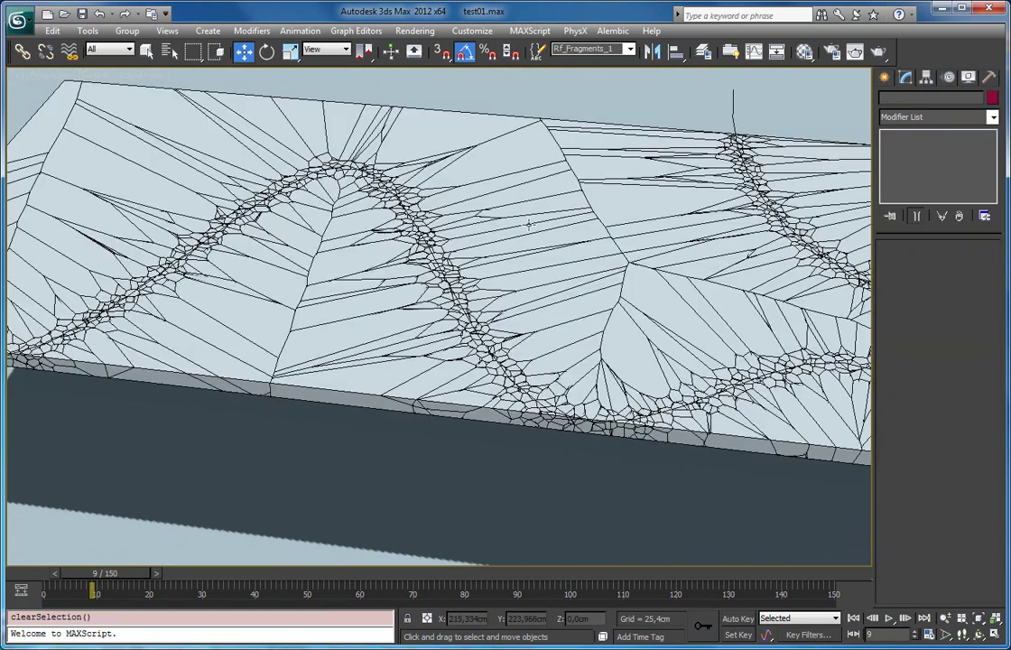
{"action": "middle_click_drag", "start_coordinate": [529, 224], "coordinate": [459, 232], "text": "alt"}
{"action": "left_click", "coordinate": [512, 282]}
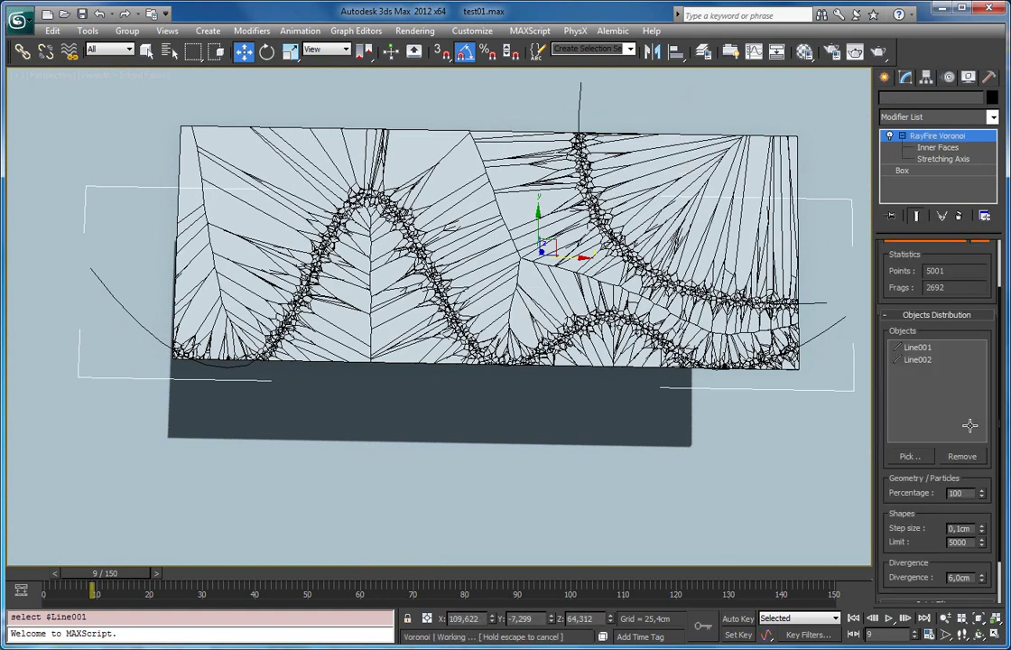
Step: Set the Divergence of the spline points to 12,0 cm
{"action": "left_click_drag", "start_coordinate": [897, 492], "coordinate": [885, 433]}
{"action": "double_click", "coordinate": [965, 524]}
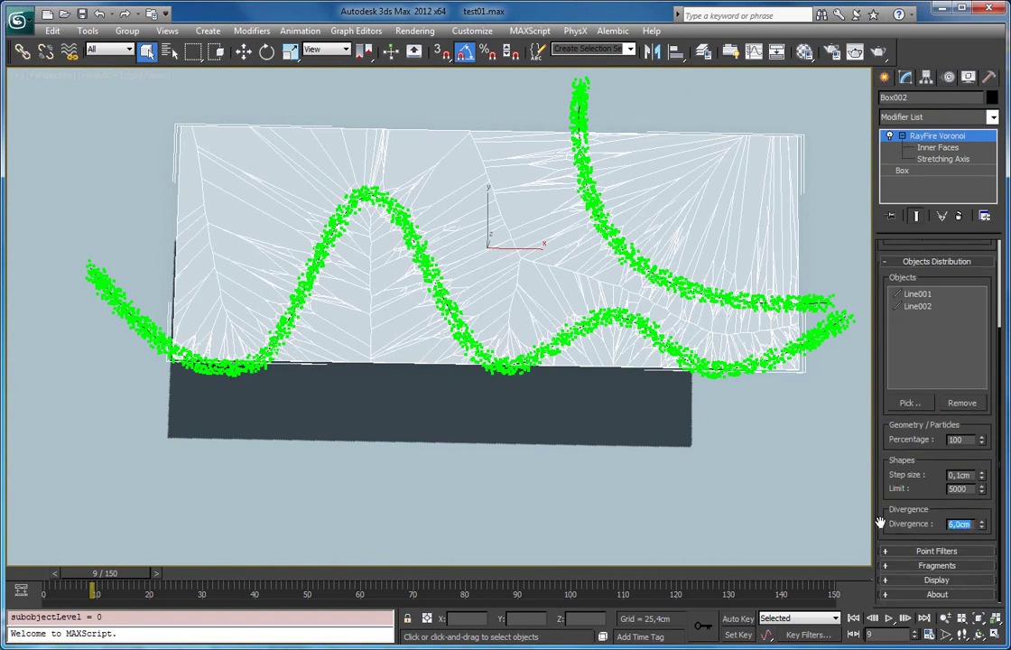
{"action": "type", "text": "12"}
{"action": "key", "text": "Return"}
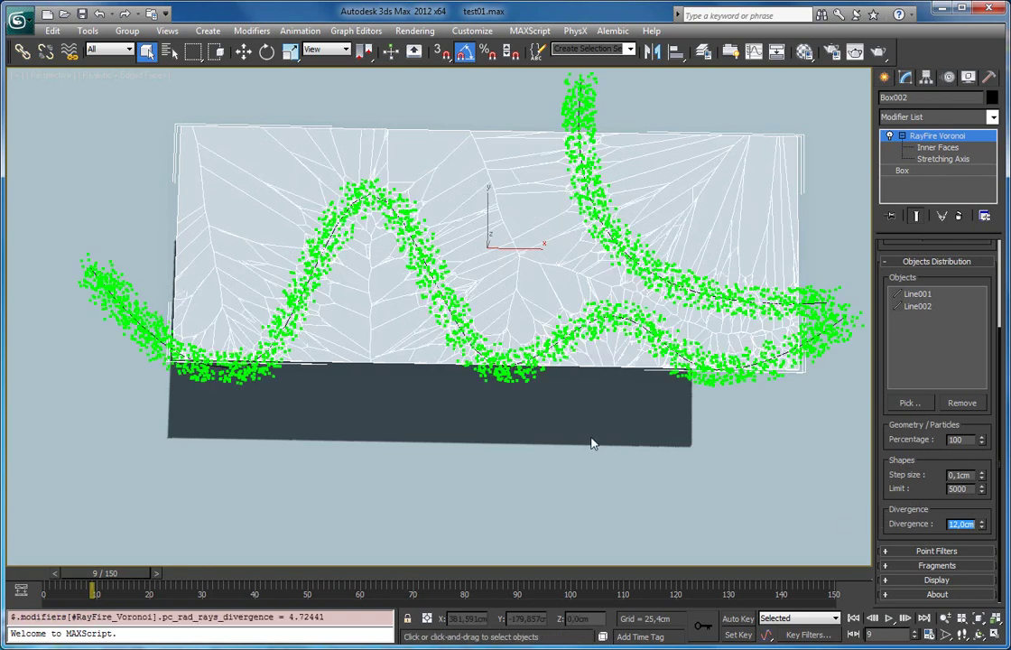
Step: Examine the widened bands of fragments along both splines from different angles, with and without the slab selected
{"action": "left_click", "coordinate": [709, 145]}
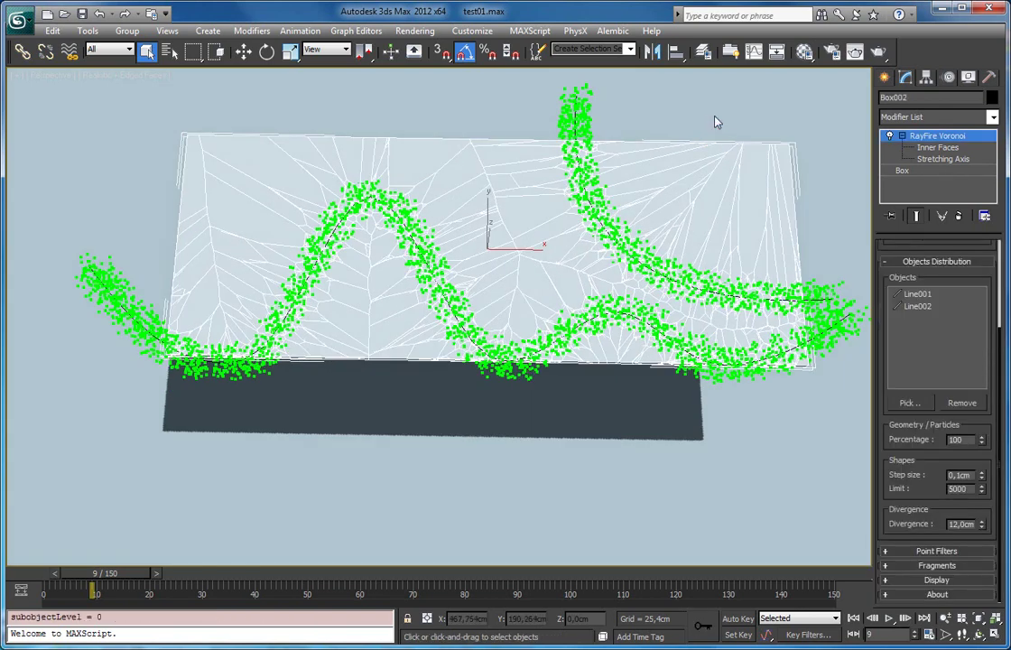
{"action": "left_click", "coordinate": [714, 117]}
{"action": "middle_click_drag", "start_coordinate": [608, 98], "coordinate": [533, 149], "text": "alt"}
{"action": "left_click", "coordinate": [475, 222]}
{"action": "middle_click_drag", "start_coordinate": [474, 222], "coordinate": [161, 256], "text": "alt"}
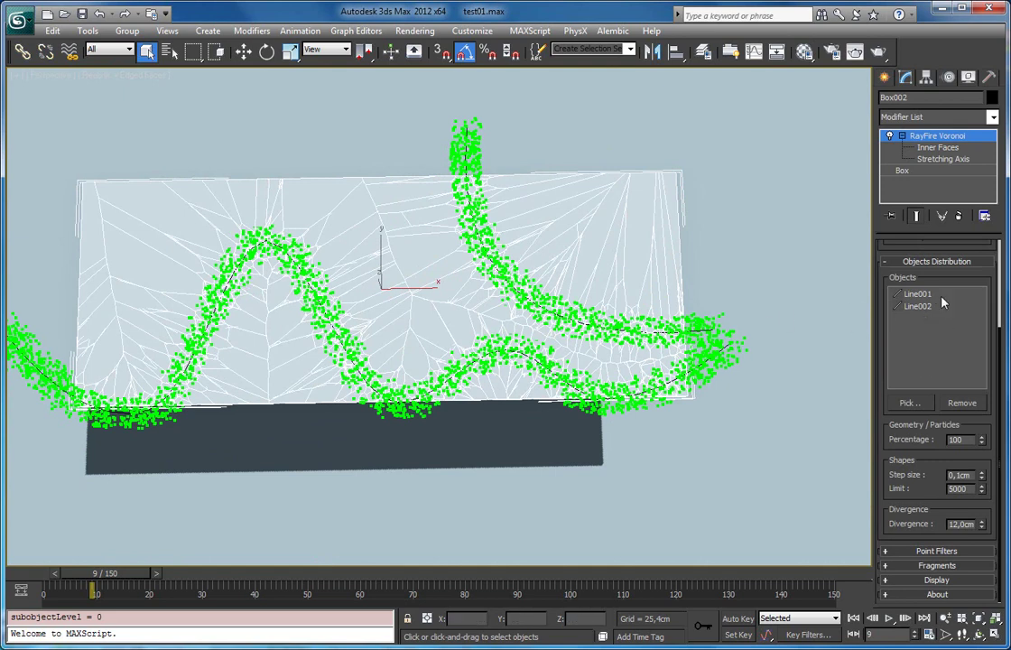
{"action": "middle_click_drag", "start_coordinate": [599, 273], "coordinate": [546, 327]}
{"action": "scroll", "coordinate": [545, 327], "scroll_direction": "down", "scroll_amount": 5}
{"action": "middle_click_drag", "start_coordinate": [372, 285], "coordinate": [512, 274]}
{"action": "scroll", "coordinate": [512, 274], "scroll_direction": "up", "scroll_amount": 3}
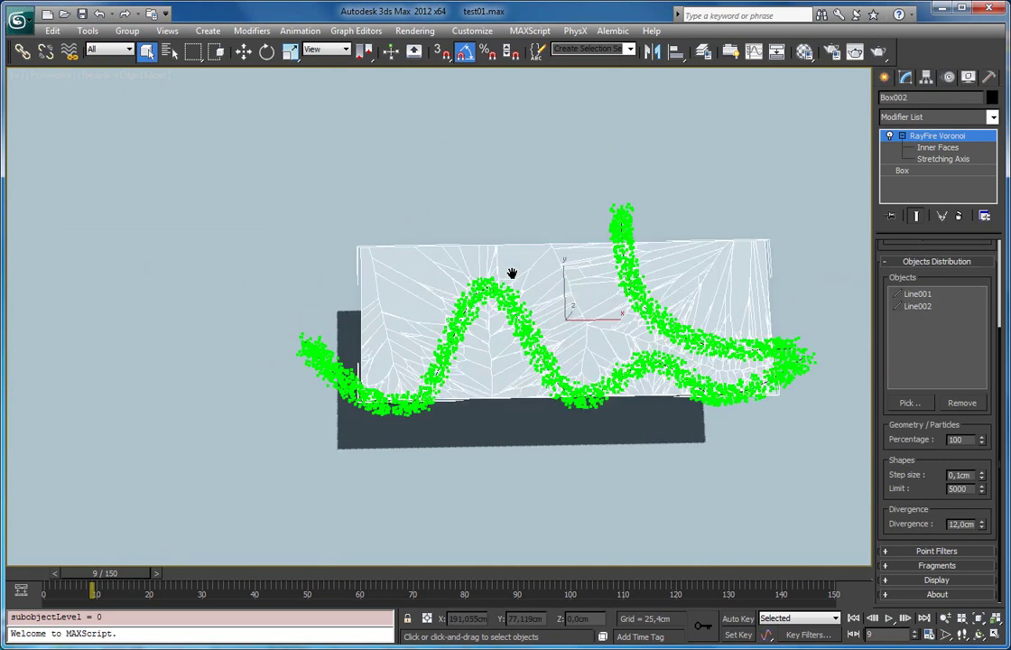
Step: Switch the view to wireframe and set the Shapes Step size to 1,0 cm
{"action": "key", "text": "F3"}
{"action": "middle_click_drag", "start_coordinate": [700, 295], "coordinate": [506, 308]}
{"action": "scroll", "coordinate": [506, 308], "scroll_direction": "down", "scroll_amount": 3}
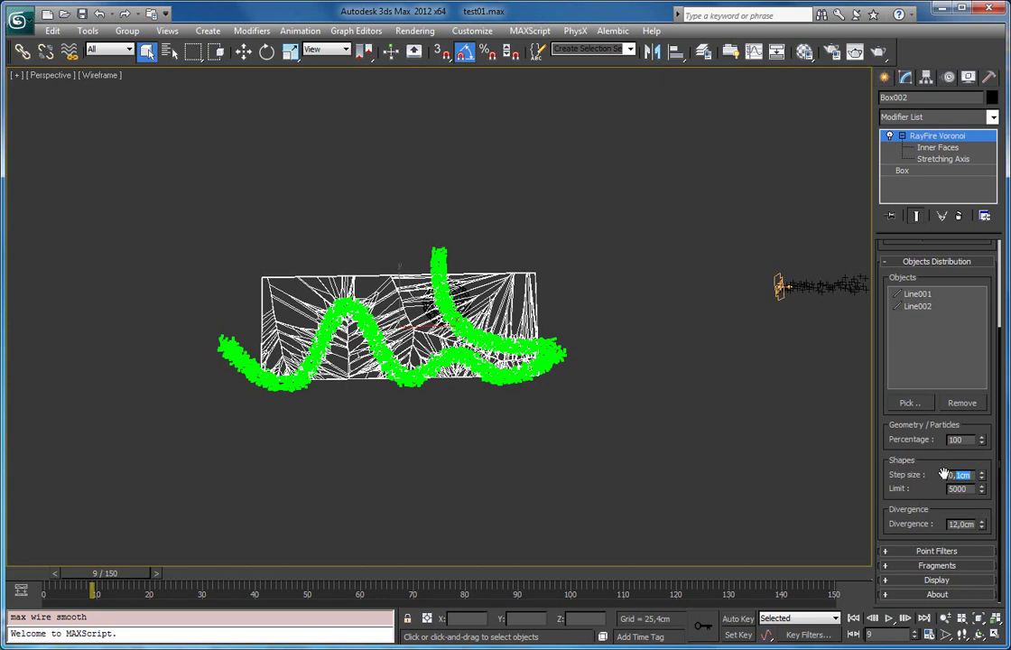
{"action": "left_click_drag", "start_coordinate": [970, 471], "coordinate": [914, 476]}
{"action": "type", "text": "1"}
{"action": "key", "text": "Return"}
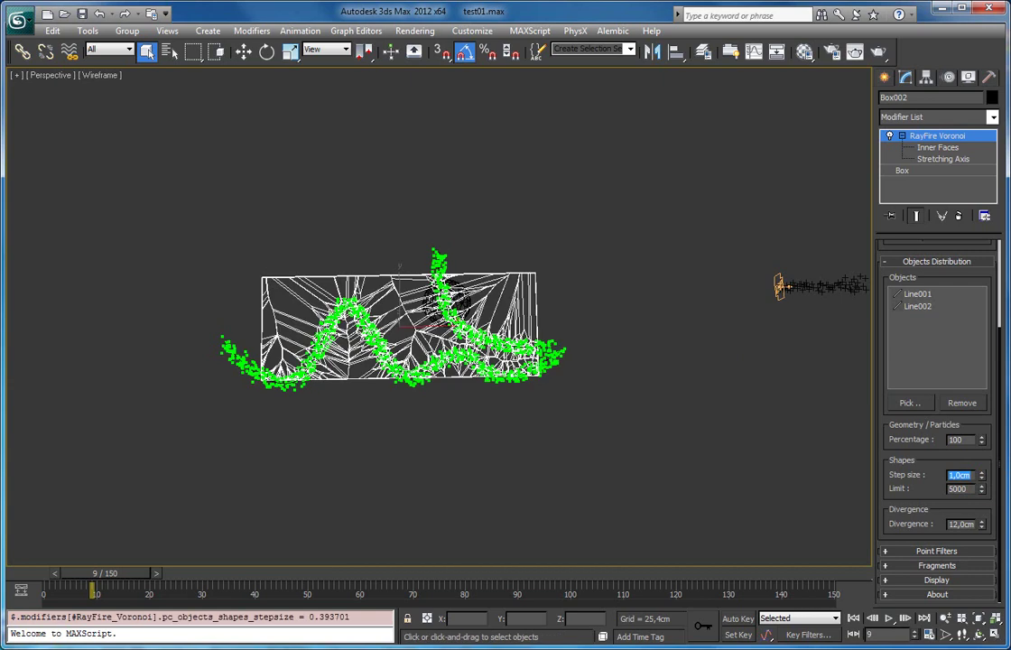
Step: Select PF Source 001 and PF Source 002 and move them together along X over the slab
{"action": "middle_click_drag", "start_coordinate": [625, 310], "coordinate": [543, 312]}
{"action": "left_click", "coordinate": [697, 289]}
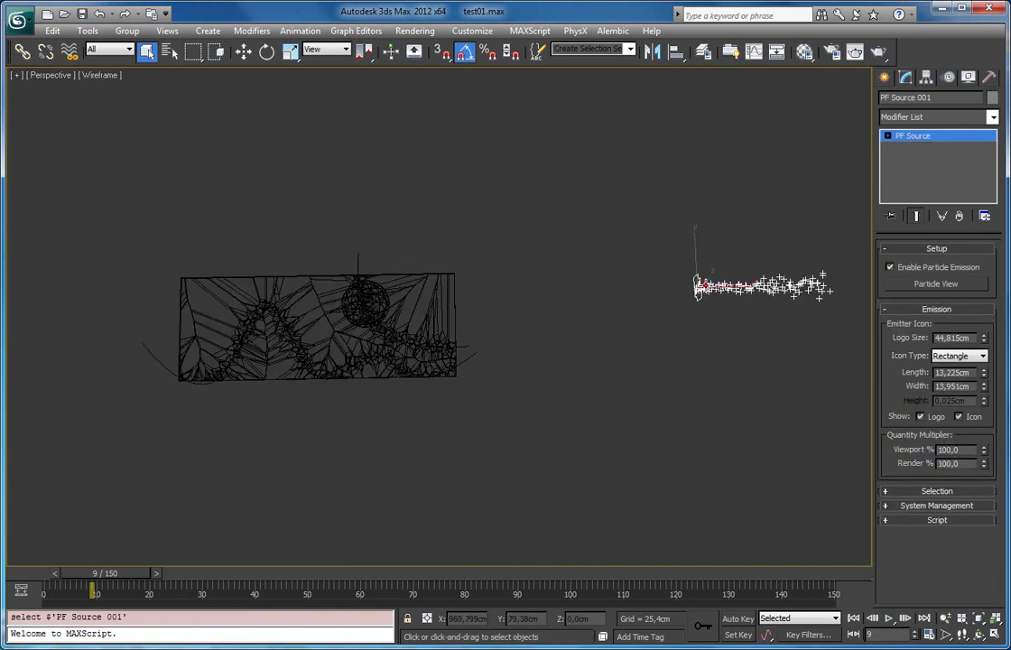
{"action": "middle_click_drag", "start_coordinate": [732, 309], "coordinate": [588, 308]}
{"action": "middle_click_drag", "start_coordinate": [765, 303], "coordinate": [659, 303]}
{"action": "left_click", "coordinate": [773, 287]}
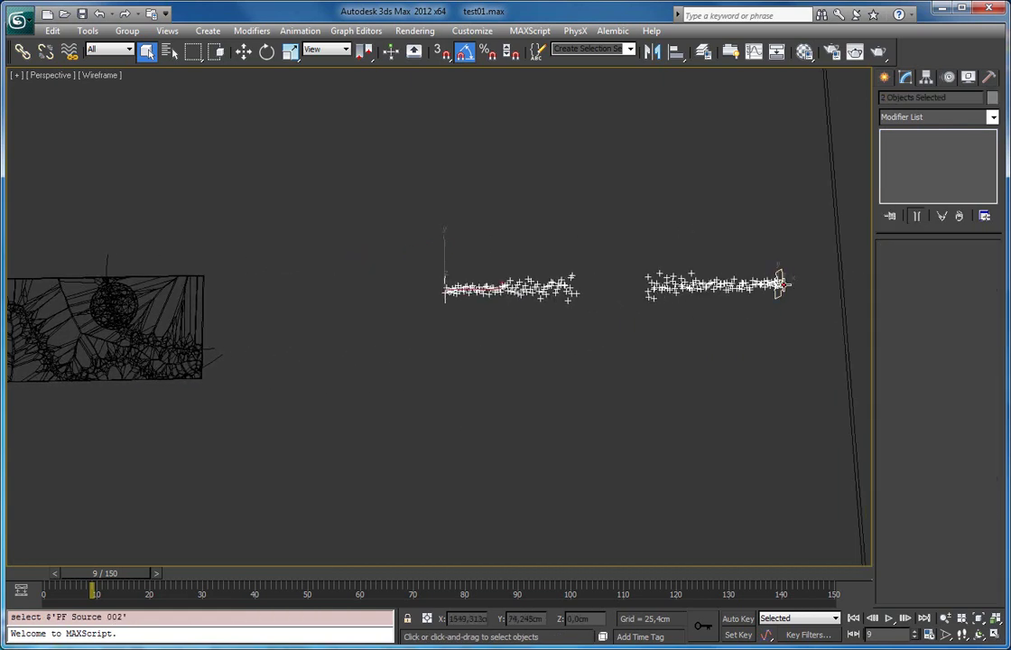
{"action": "key", "text": "w"}
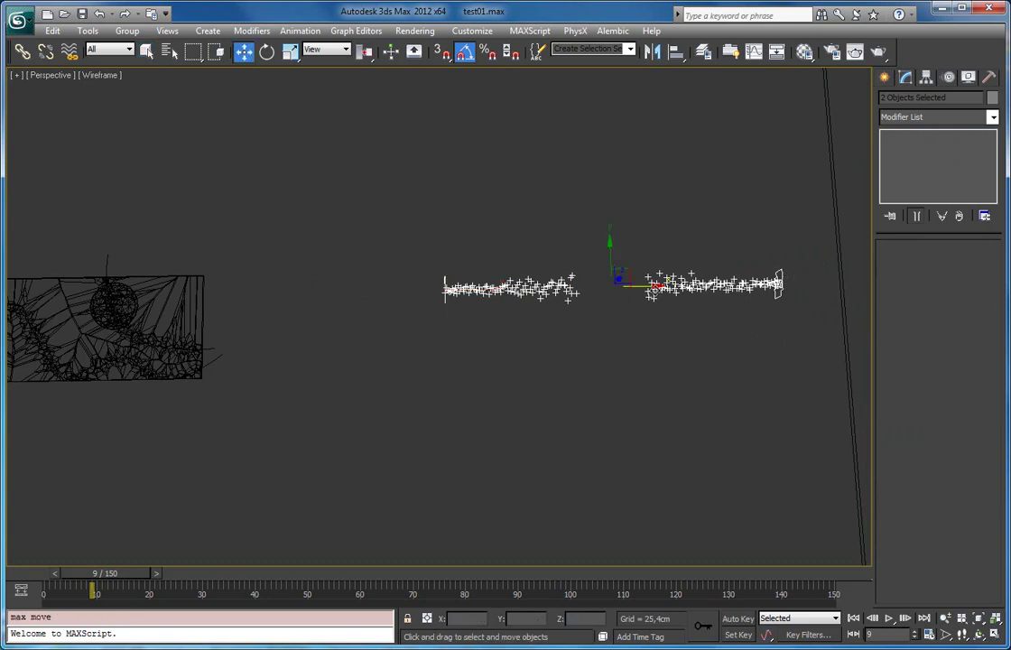
{"action": "left_click_drag", "start_coordinate": [632, 307], "coordinate": [383, 311]}
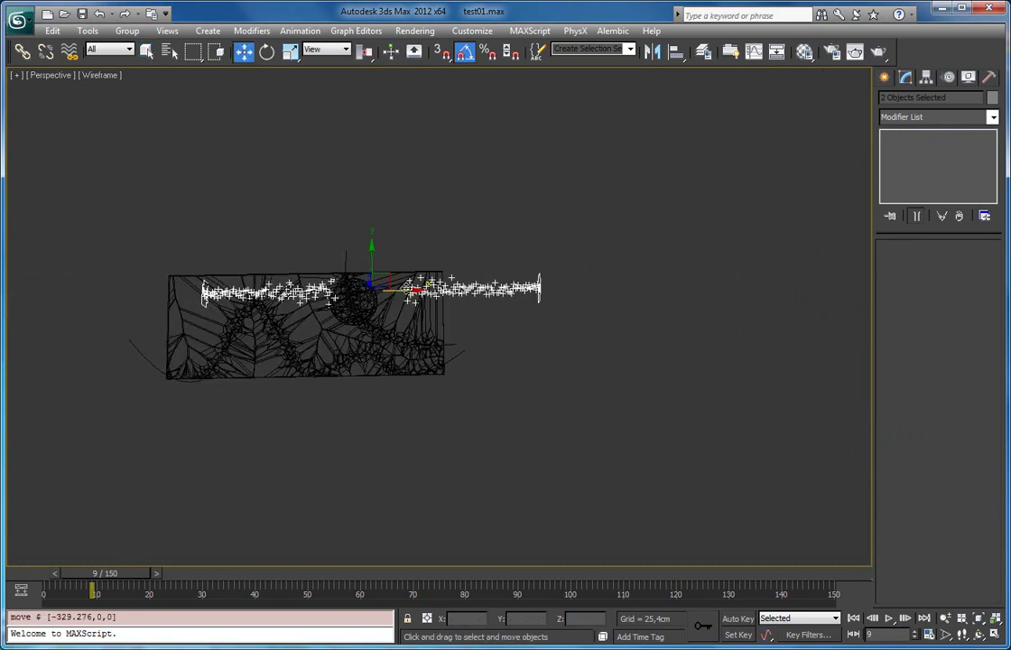
Step: Shift both particle sources about 27,6 cm along negative X and remove Line001 and Line002 from the slab's distribution objects
{"action": "left_click_drag", "start_coordinate": [445, 275], "coordinate": [410, 273]}
{"action": "key", "text": "q"}
{"action": "left_click", "coordinate": [409, 272]}
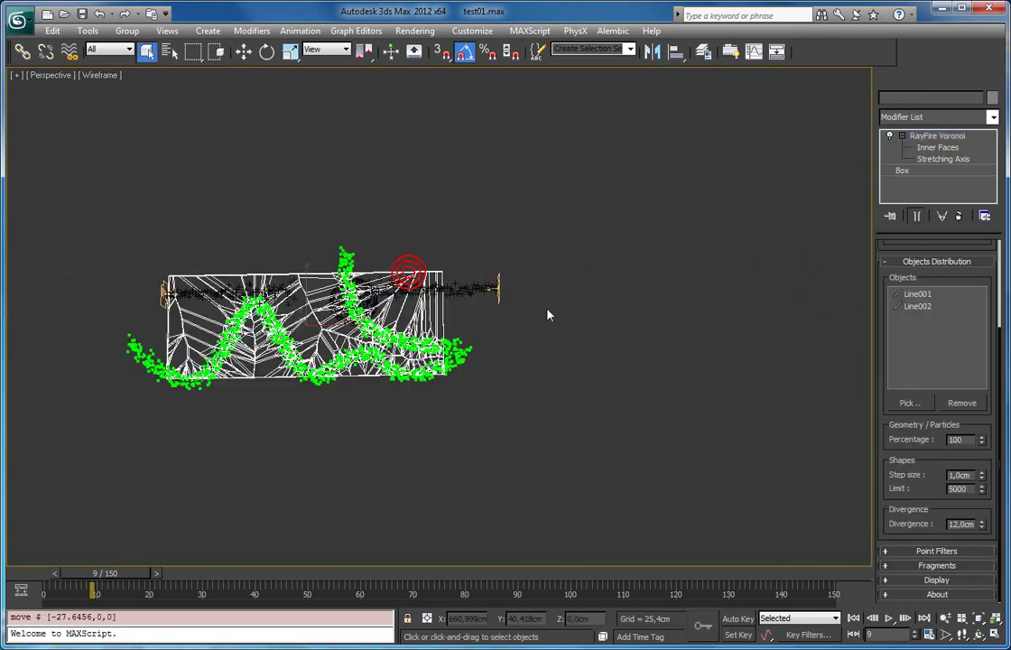
{"action": "left_click", "coordinate": [925, 312]}
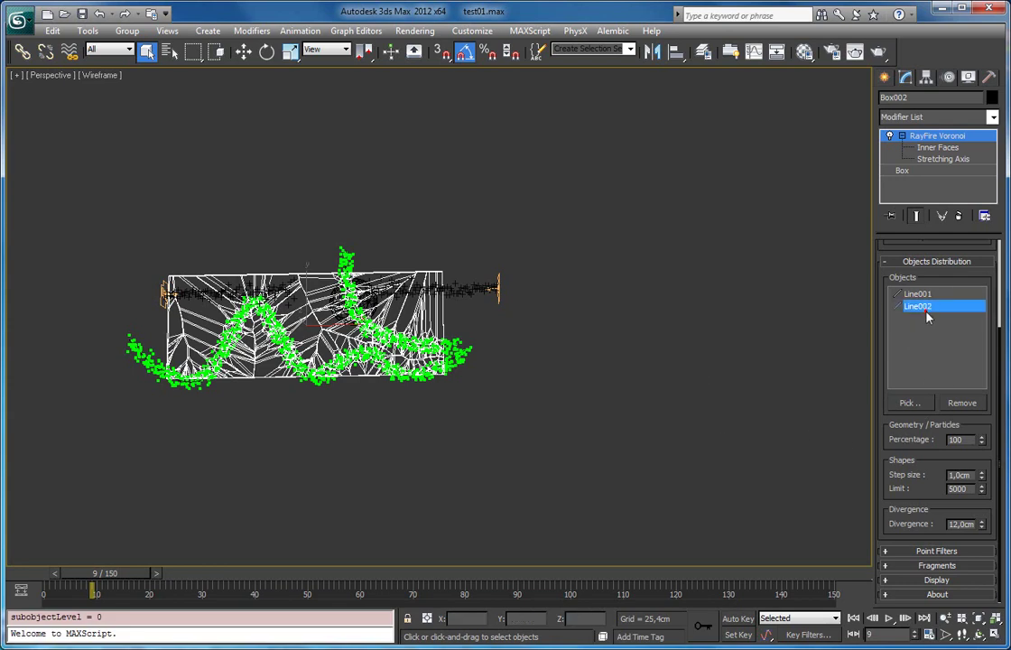
{"action": "left_click", "coordinate": [962, 403]}
{"action": "left_click", "coordinate": [962, 403]}
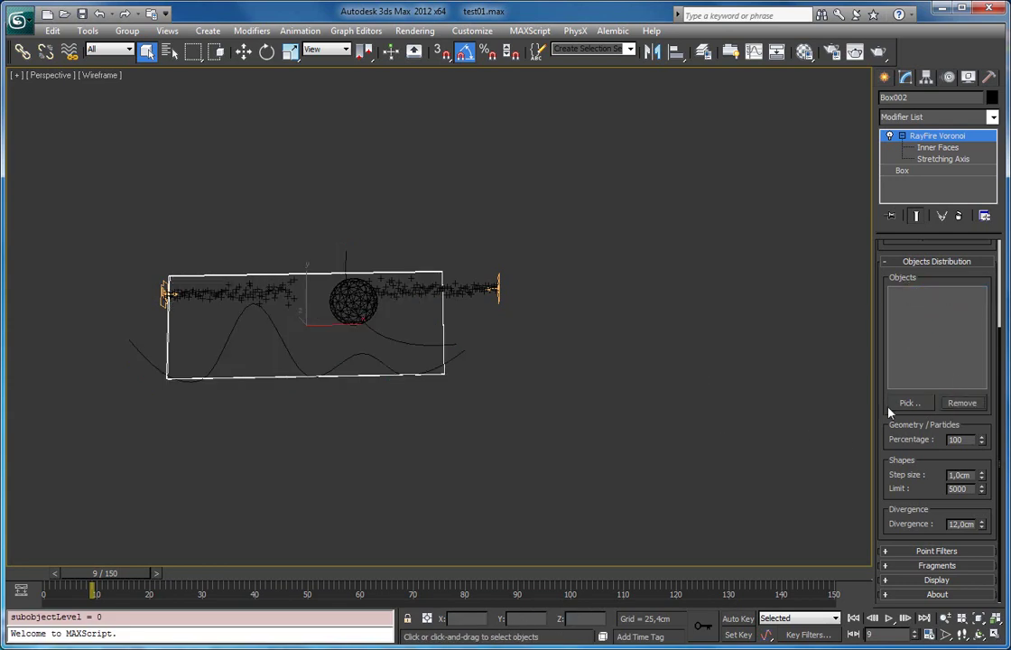
Step: Add PF Source 002 and PF Source 001 to the slab's Objects Distribution list
{"action": "left_click", "coordinate": [894, 403]}
{"action": "left_click", "coordinate": [497, 289]}
{"action": "key", "text": "w"}
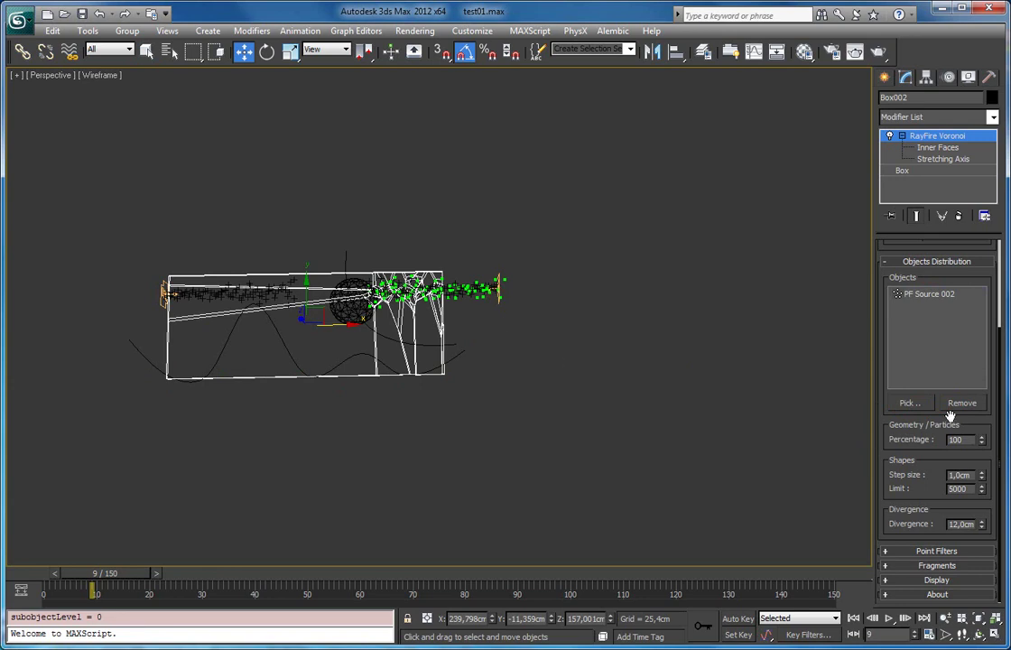
{"action": "left_click", "coordinate": [909, 403]}
{"action": "left_click", "coordinate": [164, 298]}
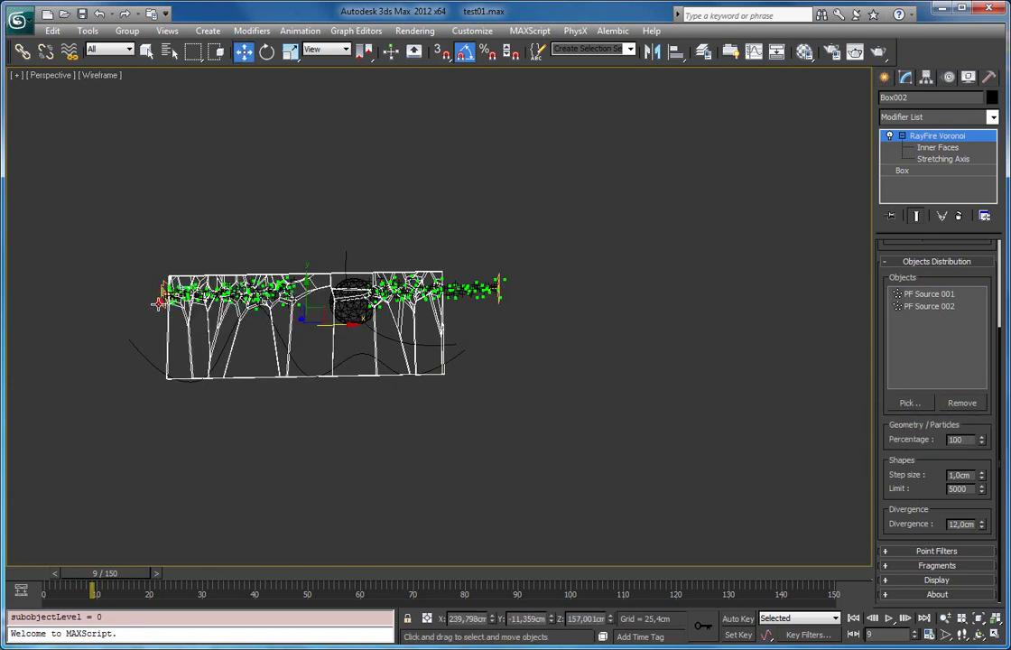
{"action": "scroll", "coordinate": [168, 333], "scroll_direction": "up", "scroll_amount": 2}
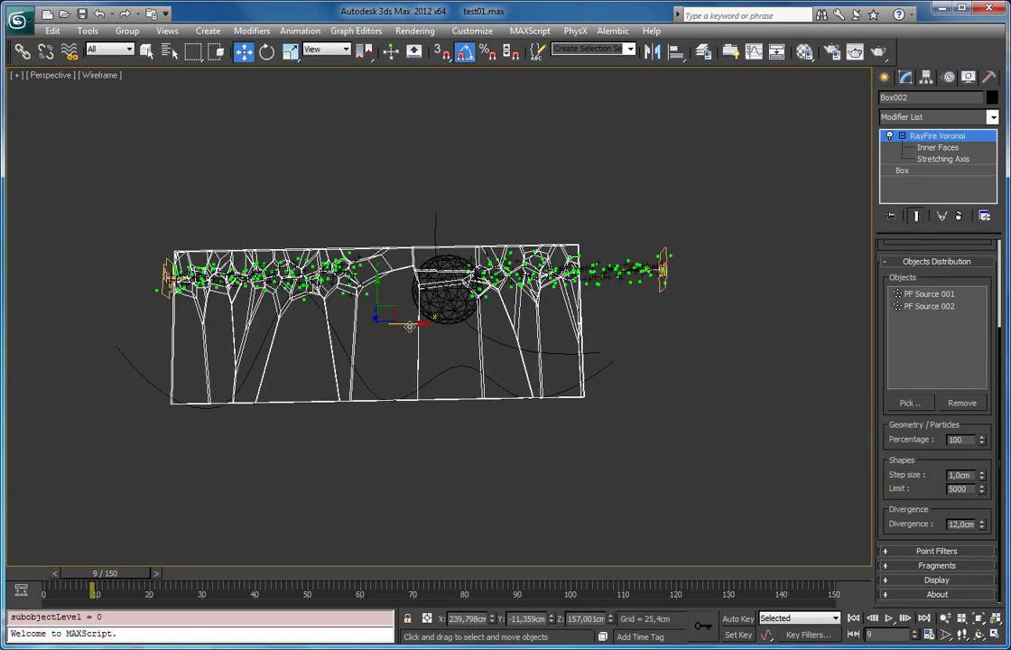
Step: Select PF Source 001 and PF Source 002, move them together along negative X, and return the view to shaded display
{"action": "left_click_drag", "start_coordinate": [409, 326], "coordinate": [442, 325]}
{"action": "key", "text": "ctrl+z"}
{"action": "left_click", "coordinate": [659, 276]}
{"action": "left_click", "coordinate": [164, 282], "text": "ctrl"}
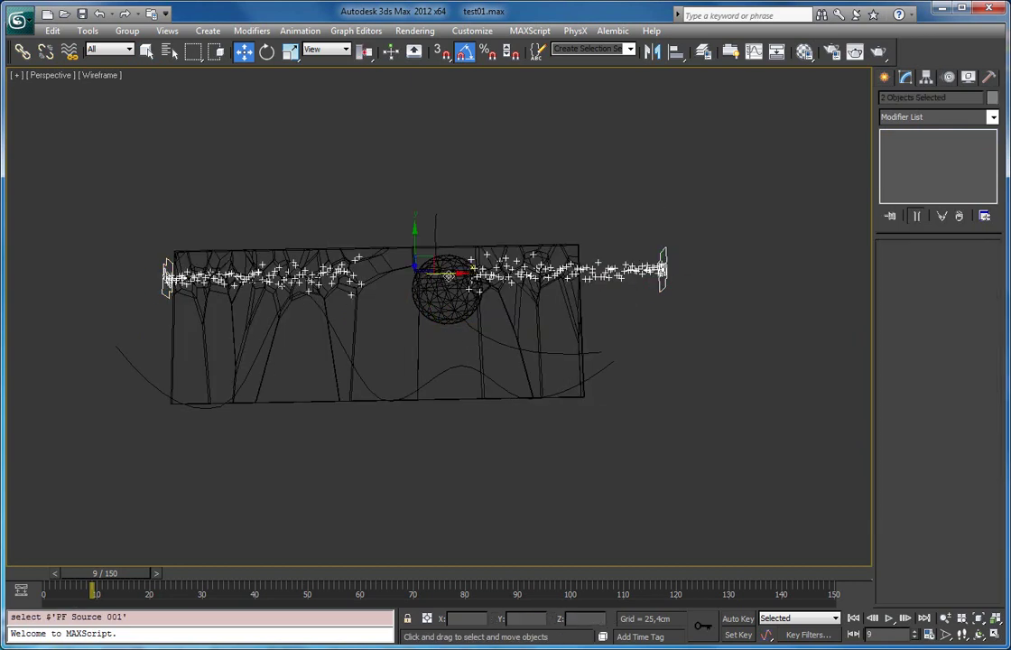
{"action": "left_click_drag", "start_coordinate": [446, 273], "coordinate": [414, 273]}
{"action": "key", "text": "F3"}
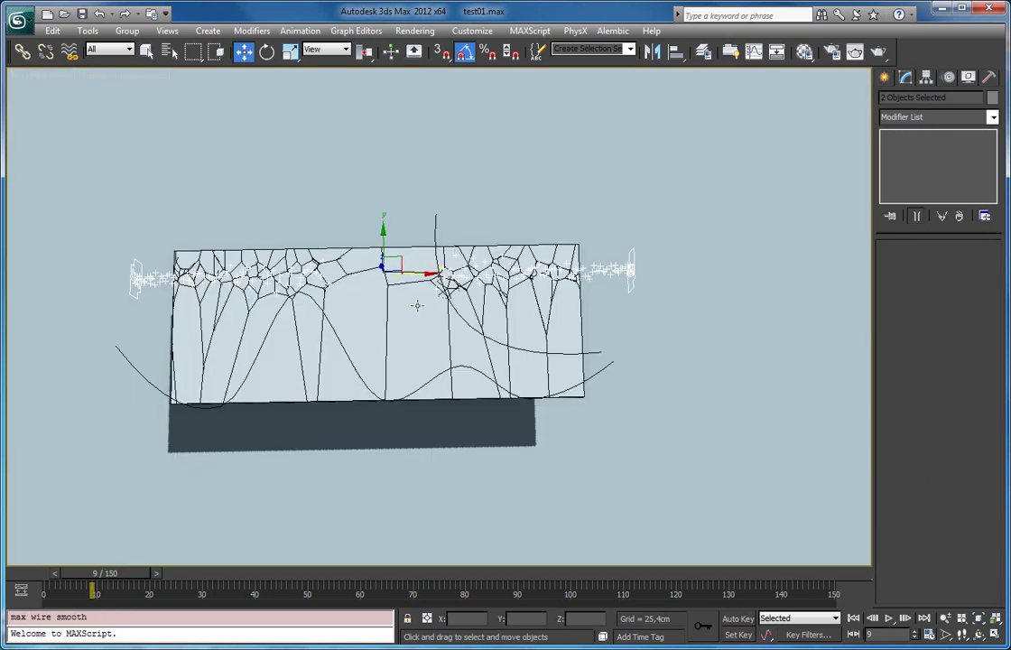
Step: Select the fragmented slab, view it from a low angle, and advance the animation to frame 12
{"action": "left_click", "coordinate": [417, 322]}
{"action": "key", "text": "q"}
{"action": "middle_click_drag", "start_coordinate": [357, 299], "coordinate": [444, 300], "text": "alt"}
{"action": "middle_click_drag", "start_coordinate": [458, 228], "coordinate": [483, 183], "text": "alt"}
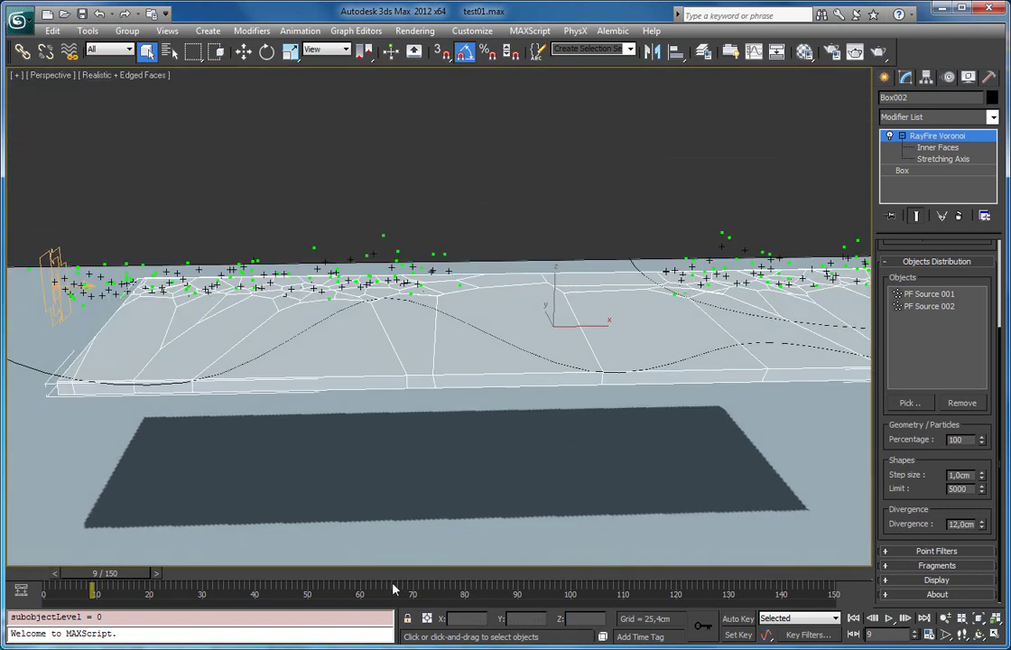
{"action": "left_click_drag", "start_coordinate": [121, 575], "coordinate": [141, 580]}
Step: Try lowering the slab about 13,7 cm along Z beneath the particles and undo the move
{"action": "key", "text": "w"}
{"action": "left_click_drag", "start_coordinate": [569, 281], "coordinate": [549, 302]}
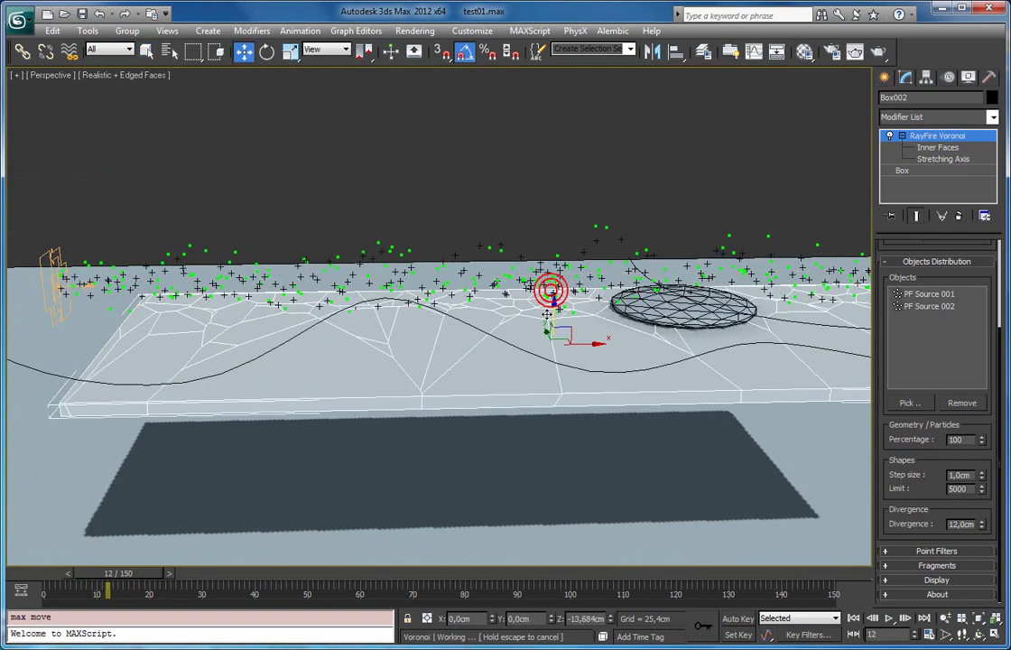
{"action": "key", "text": "ctrl+z"}
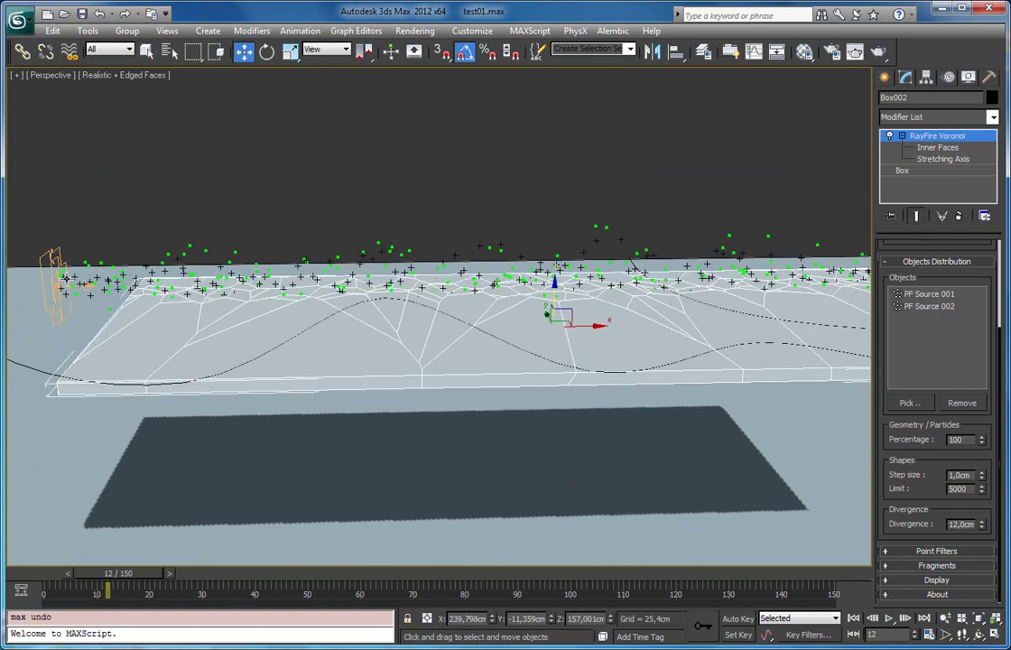
Step: Select PF Source 001 and PF Source 002 together to inspect their particles over the slab
{"action": "left_click", "coordinate": [53, 267]}
{"action": "middle_click_drag", "start_coordinate": [437, 245], "coordinate": [326, 250]}
{"action": "scroll", "coordinate": [628, 298], "scroll_direction": "down", "scroll_amount": 2}
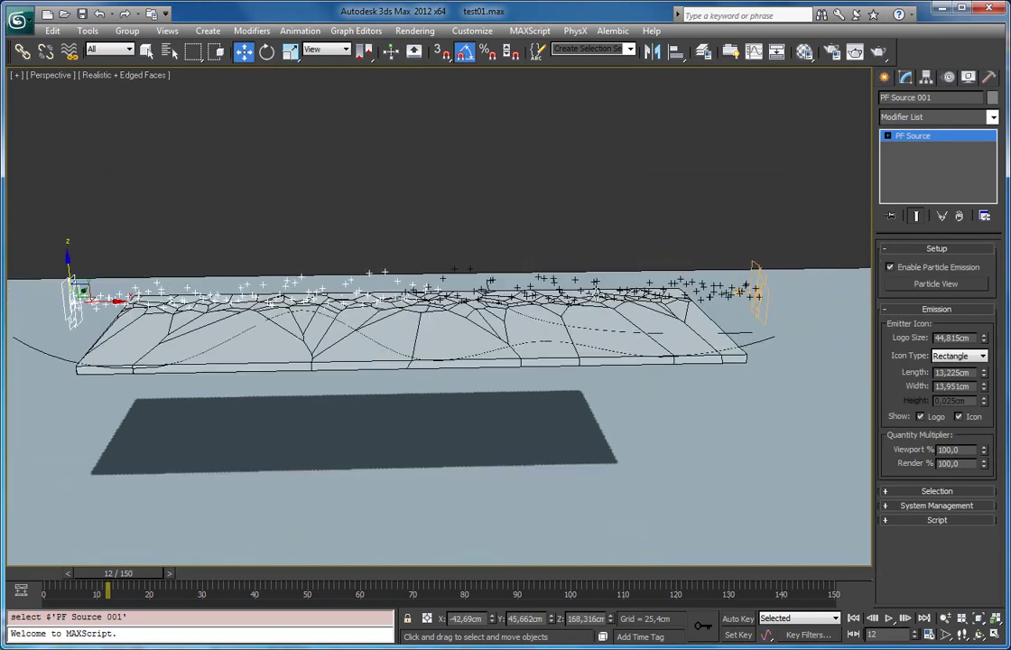
{"action": "left_click", "coordinate": [759, 287], "text": "ctrl"}
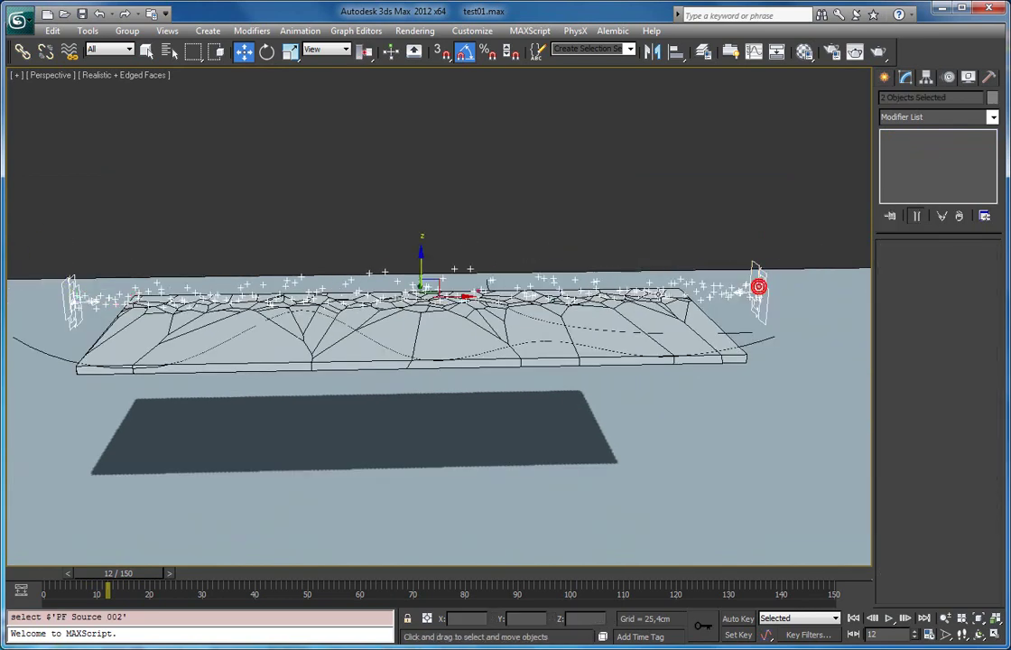
Step: Reselect the slab, reset its Divergence to 0,0 cm, and inspect the points against the particles up close
{"action": "left_click", "coordinate": [439, 324]}
{"action": "key", "text": "q"}
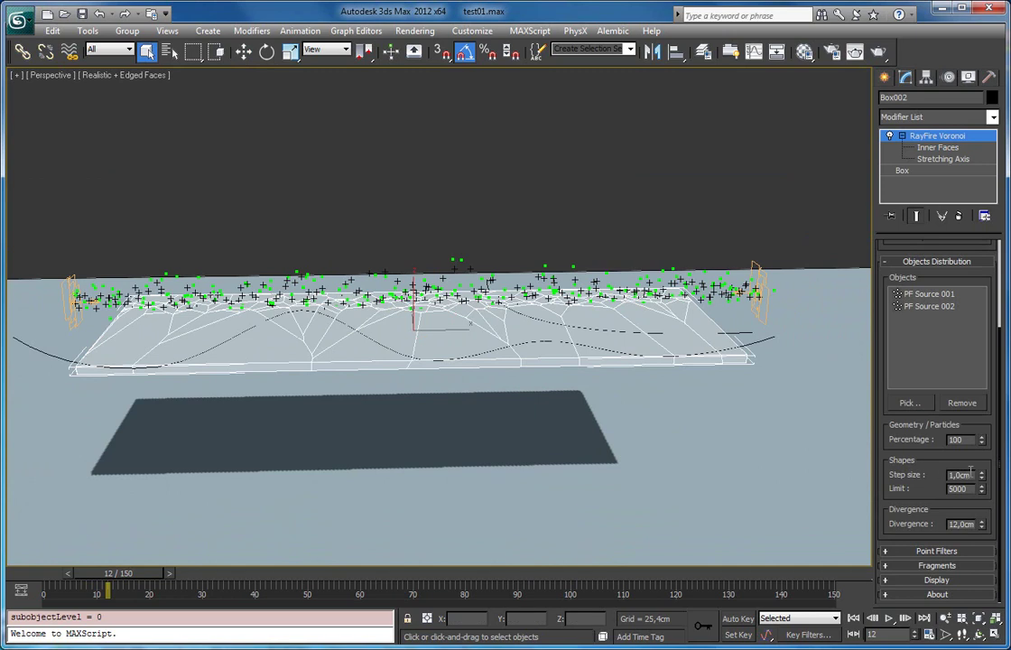
{"action": "right_click", "coordinate": [983, 526]}
{"action": "middle_click_drag", "start_coordinate": [516, 226], "coordinate": [388, 267], "text": "alt"}
{"action": "middle_click_drag", "start_coordinate": [389, 266], "coordinate": [421, 259]}
{"action": "scroll", "coordinate": [447, 253], "scroll_direction": "up", "scroll_amount": 4}
{"action": "scroll", "coordinate": [454, 170], "scroll_direction": "up", "scroll_amount": 3}
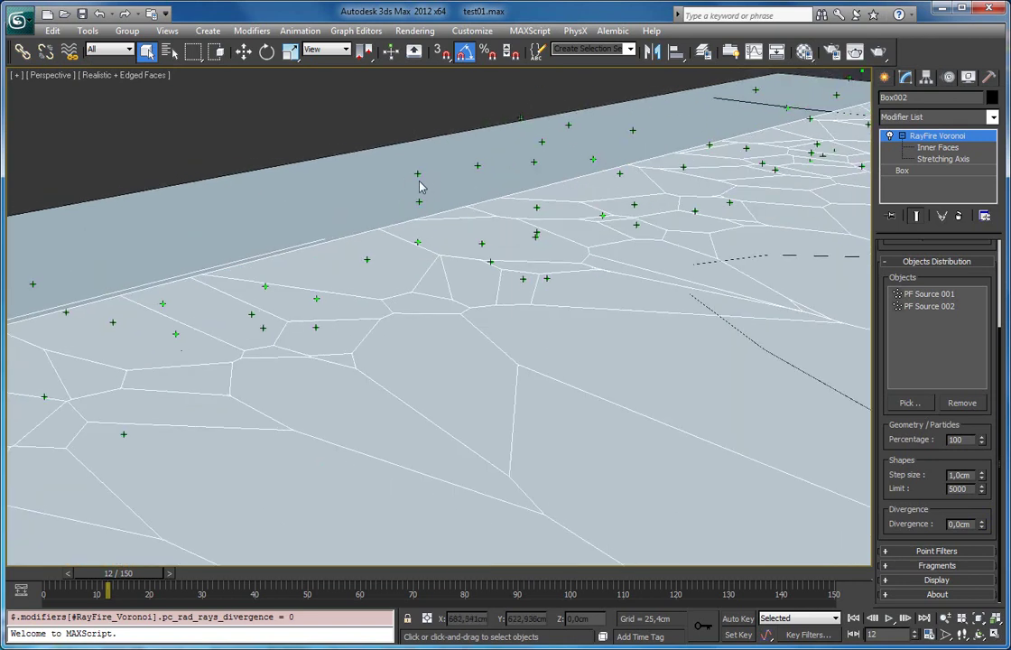
{"action": "middle_click_drag", "start_coordinate": [366, 169], "coordinate": [335, 136], "text": "alt"}
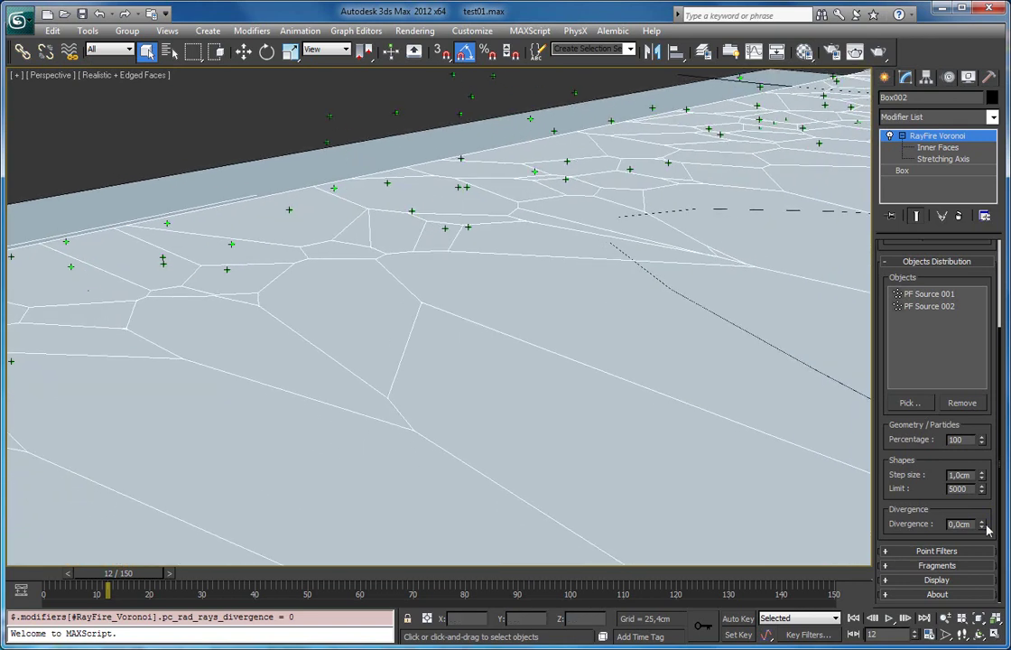
Step: Try a slight negative Divergence, reset it to 0,0 cm, and reduce the Geometry / Particles Percentage to 39
{"action": "mouse_move", "coordinate": [983, 529]}
{"action": "left_mouse_down"}
{"action": "mouse_move", "coordinate": [971, 542]}
{"action": "mouse_move", "coordinate": [969, 532]}
{"action": "left_mouse_up"}
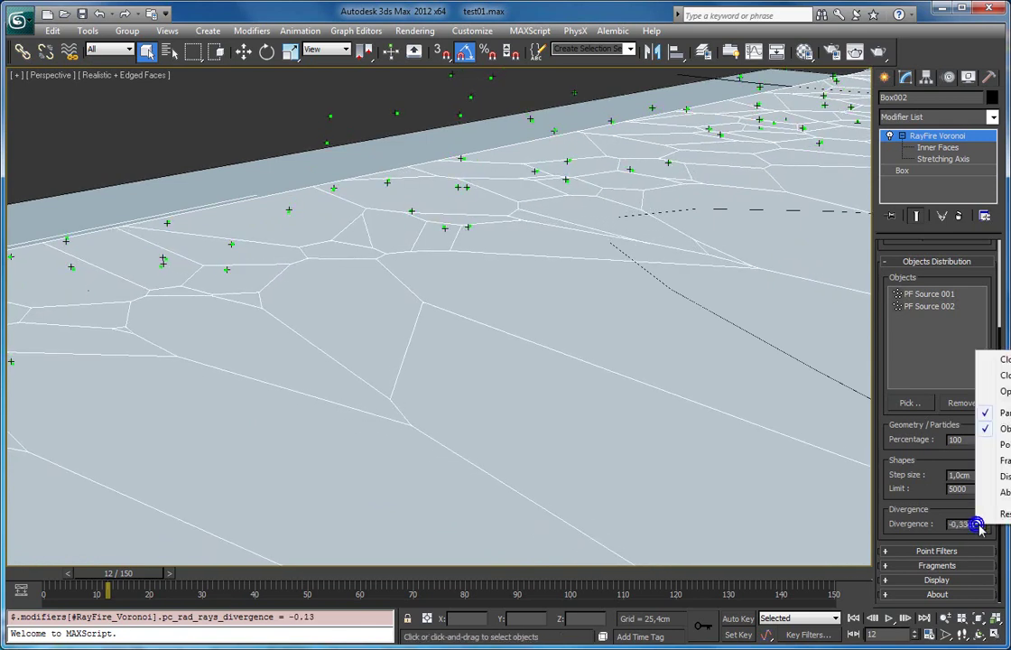
{"action": "right_click", "coordinate": [978, 525]}
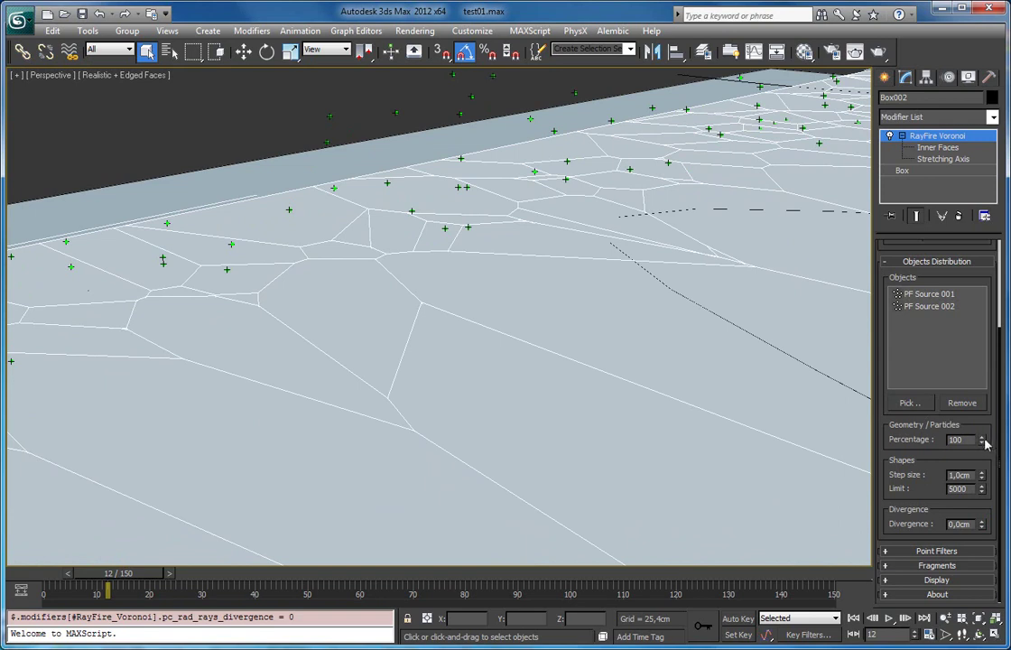
{"action": "left_click_drag", "start_coordinate": [984, 441], "coordinate": [978, 481]}
{"action": "scroll", "coordinate": [473, 208], "scroll_direction": "down", "scroll_amount": 5}
{"action": "middle_click_drag", "start_coordinate": [507, 292], "coordinate": [443, 272]}
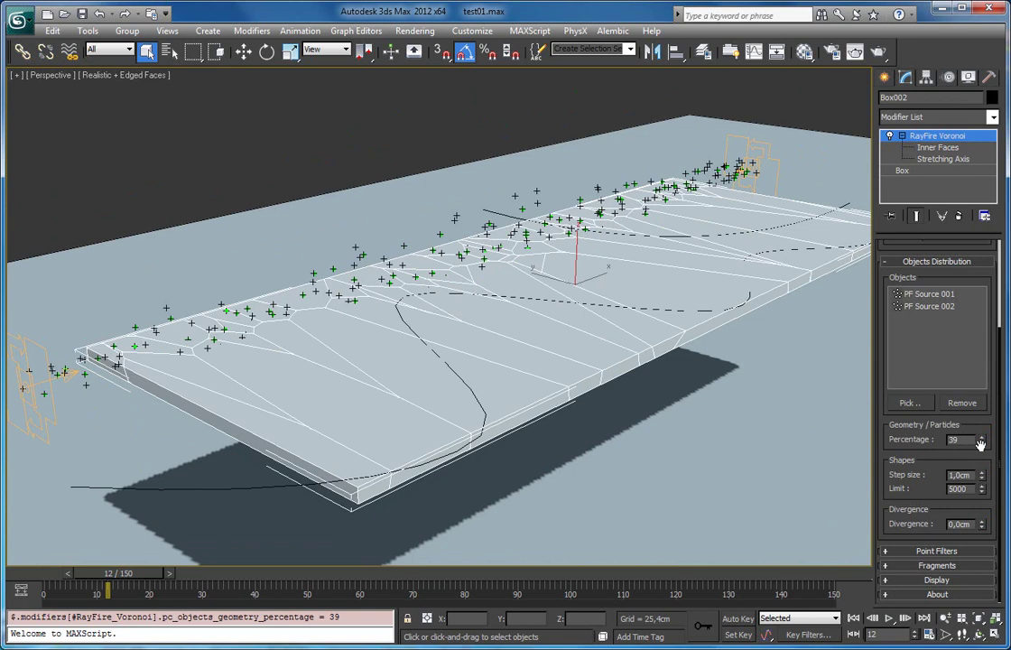
Step: Set the Percentage to 100 and move the slab along Y to about 9,5 cm so the particle streams cross it
{"action": "left_click_drag", "start_coordinate": [981, 442], "coordinate": [945, 293]}
{"action": "middle_click_drag", "start_coordinate": [540, 189], "coordinate": [483, 286], "text": "alt"}
{"action": "key", "text": "w"}
{"action": "left_click_drag", "start_coordinate": [560, 247], "coordinate": [546, 214]}
Step: Move PF Source 002 along Y to about -17,8 cm and advance the animation to frame 14
{"action": "left_click", "coordinate": [30, 297]}
{"action": "scroll", "coordinate": [36, 298], "scroll_direction": "down", "scroll_amount": 3}
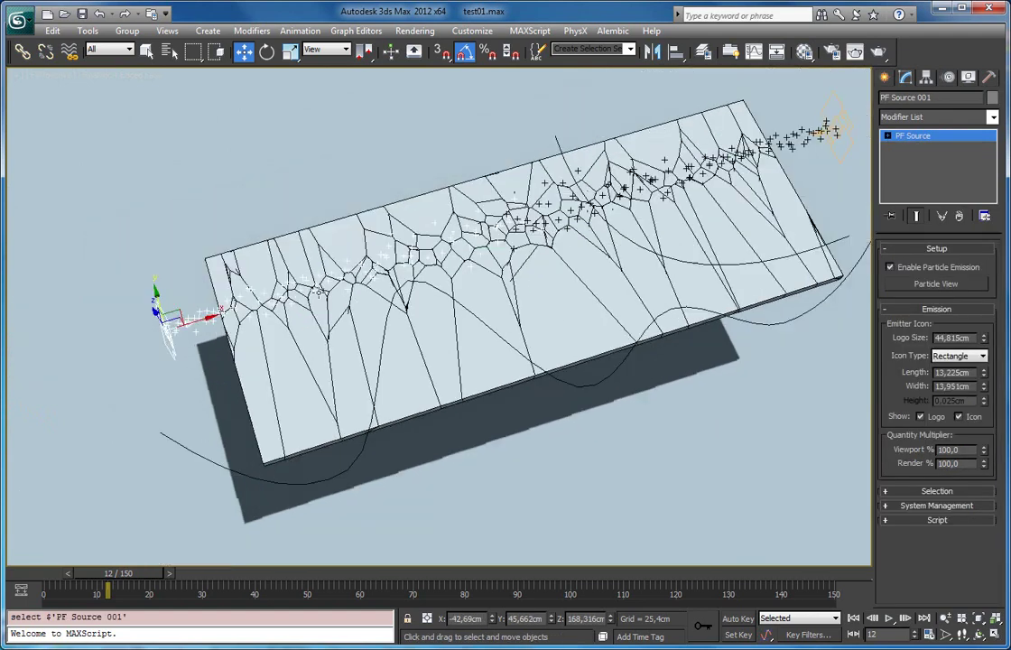
{"action": "left_click", "coordinate": [842, 135], "text": "ctrl"}
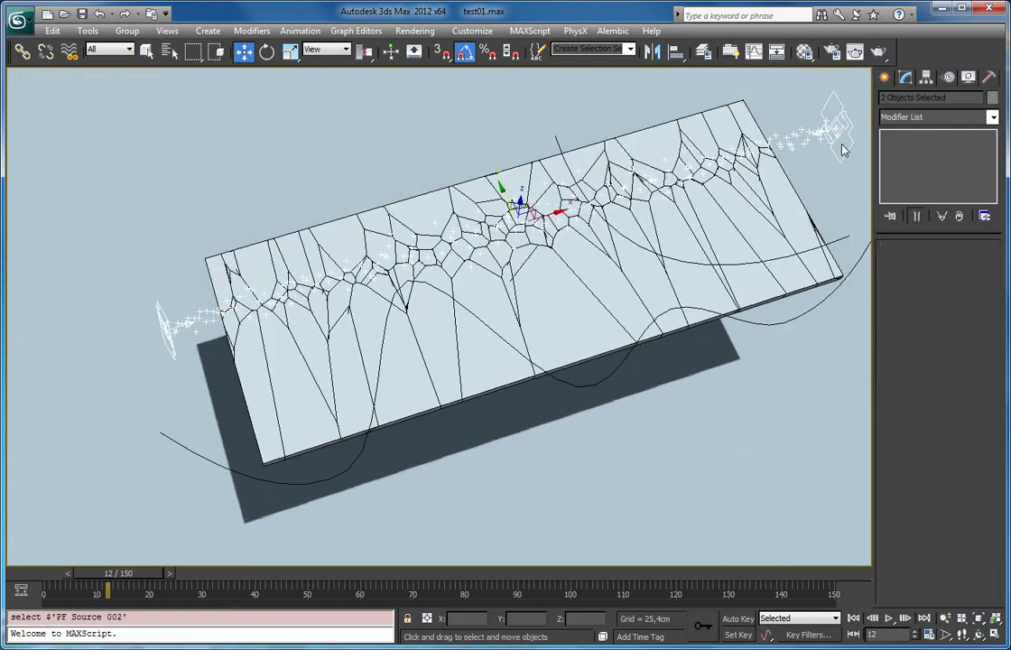
{"action": "left_click", "coordinate": [843, 149]}
{"action": "left_click_drag", "start_coordinate": [819, 101], "coordinate": [824, 137]}
{"action": "mouse_move", "coordinate": [102, 582]}
{"action": "left_mouse_down"}
{"action": "mouse_move", "coordinate": [153, 585]}
{"action": "mouse_move", "coordinate": [117, 588]}
{"action": "left_mouse_up"}
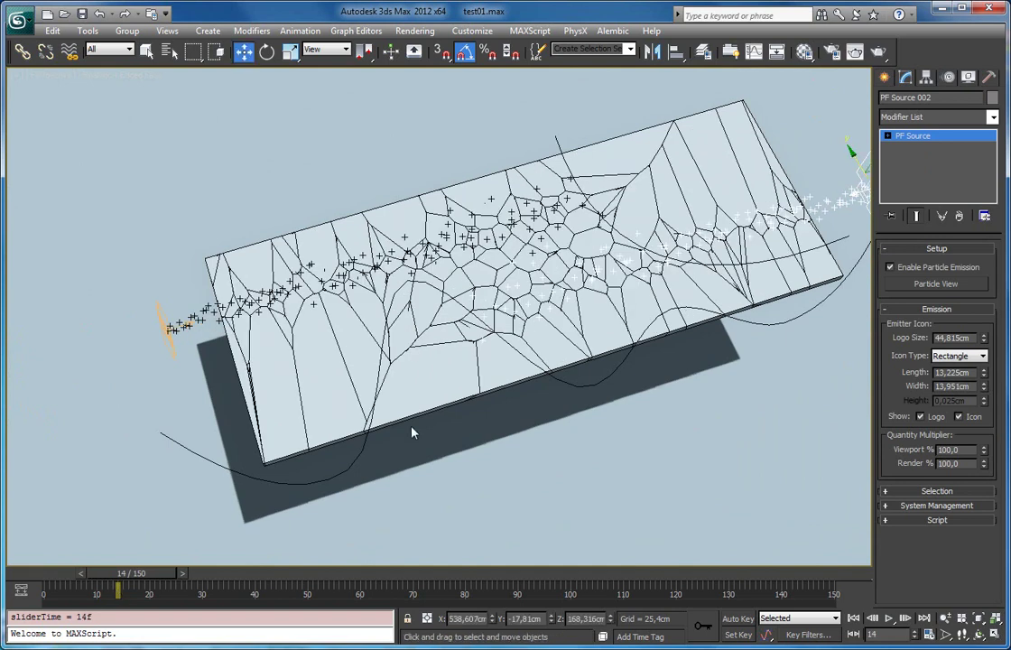
Step: Select the slab and add Line002 and Line001 to its distribution objects alongside the particle sources
{"action": "middle_click_drag", "start_coordinate": [687, 401], "coordinate": [663, 401]}
{"action": "left_click", "coordinate": [597, 338]}
{"action": "key", "text": "q"}
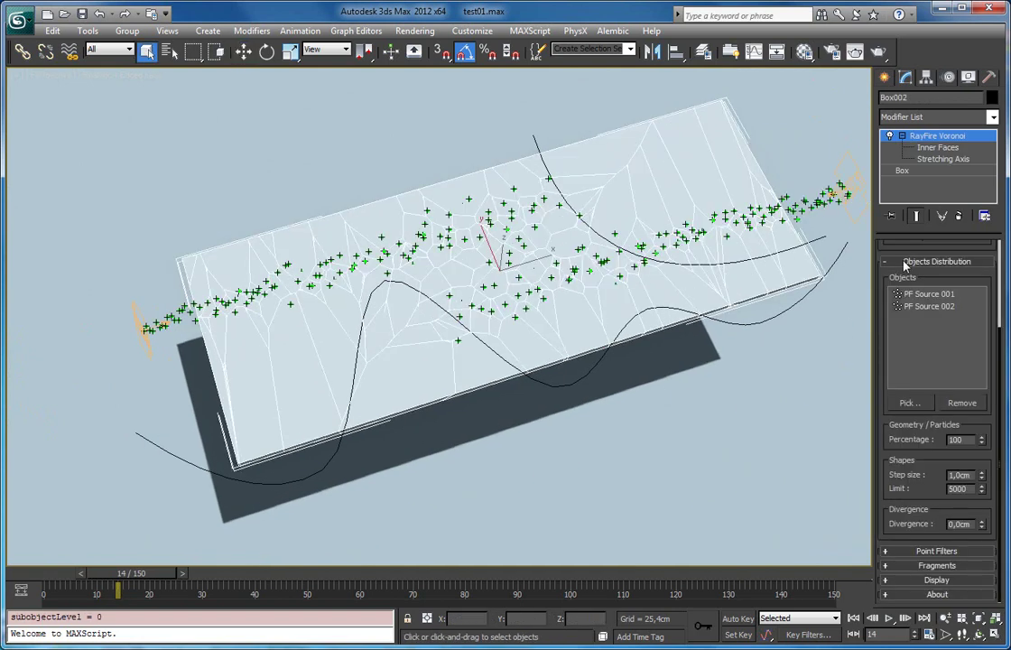
{"action": "scroll", "coordinate": [889, 422], "scroll_direction": "up", "scroll_amount": 1}
{"action": "left_click", "coordinate": [907, 432]}
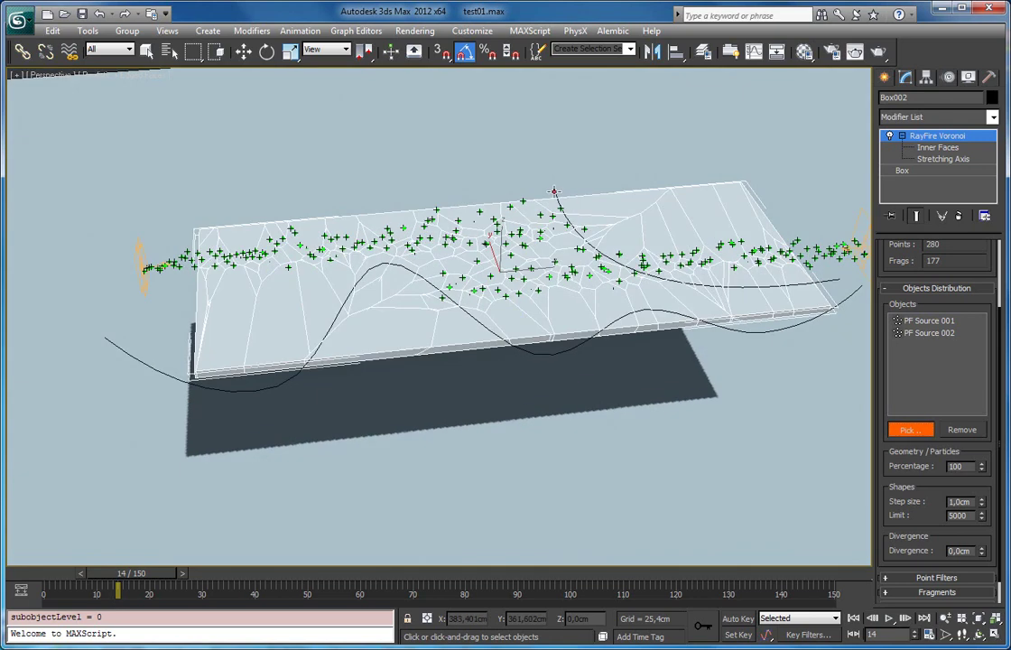
{"action": "left_click", "coordinate": [556, 192]}
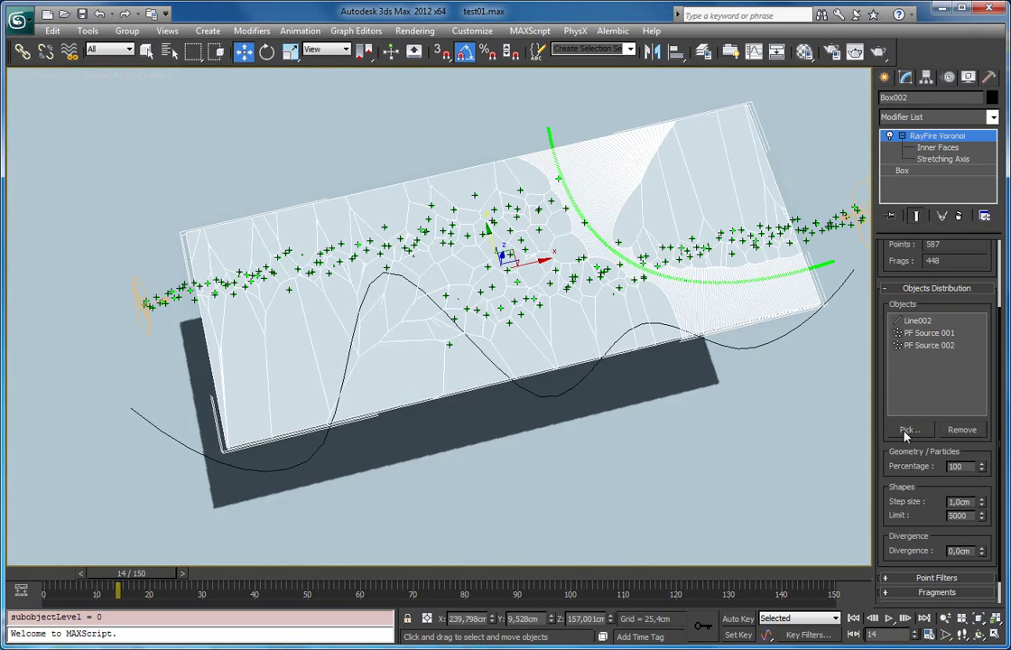
{"action": "left_click", "coordinate": [907, 431]}
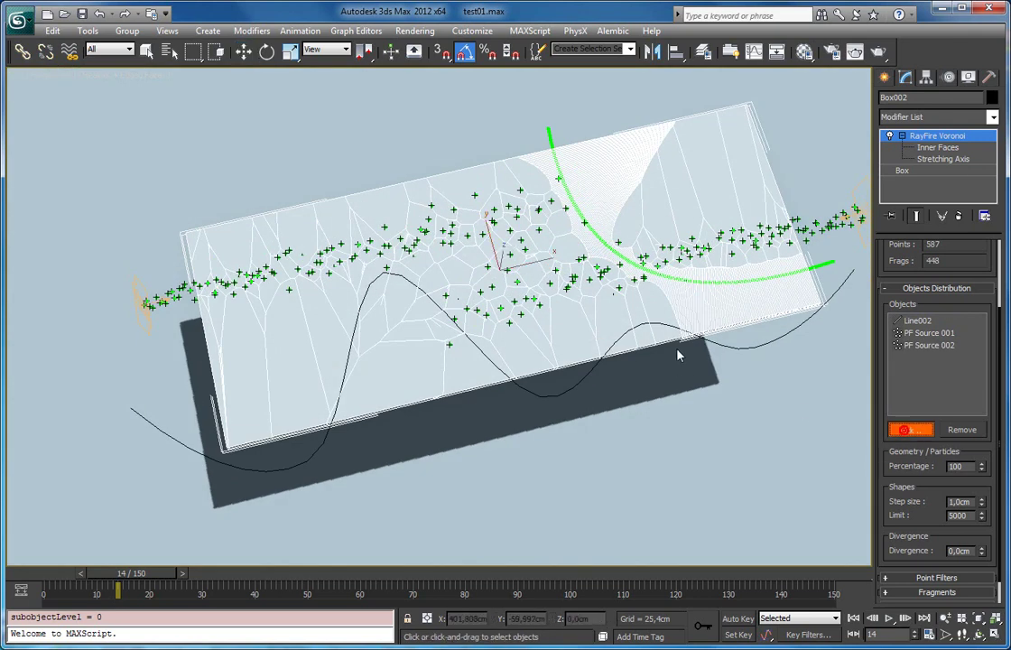
{"action": "left_click", "coordinate": [714, 345]}
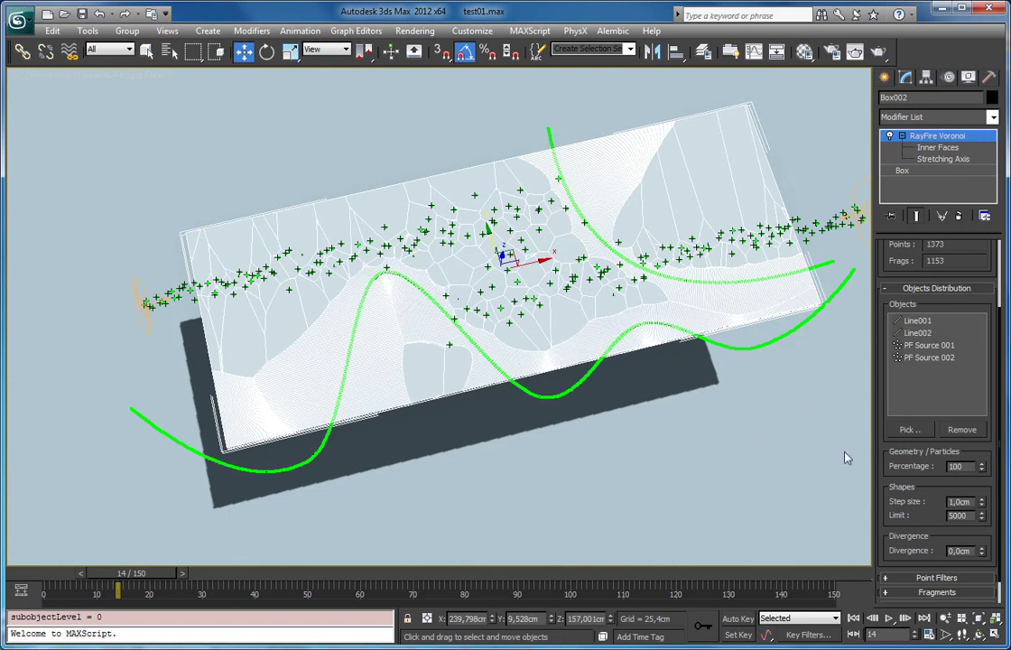
Step: Switch the view to wireframe and add GeoSphere001 to the slab's distribution objects
{"action": "key", "text": "F3"}
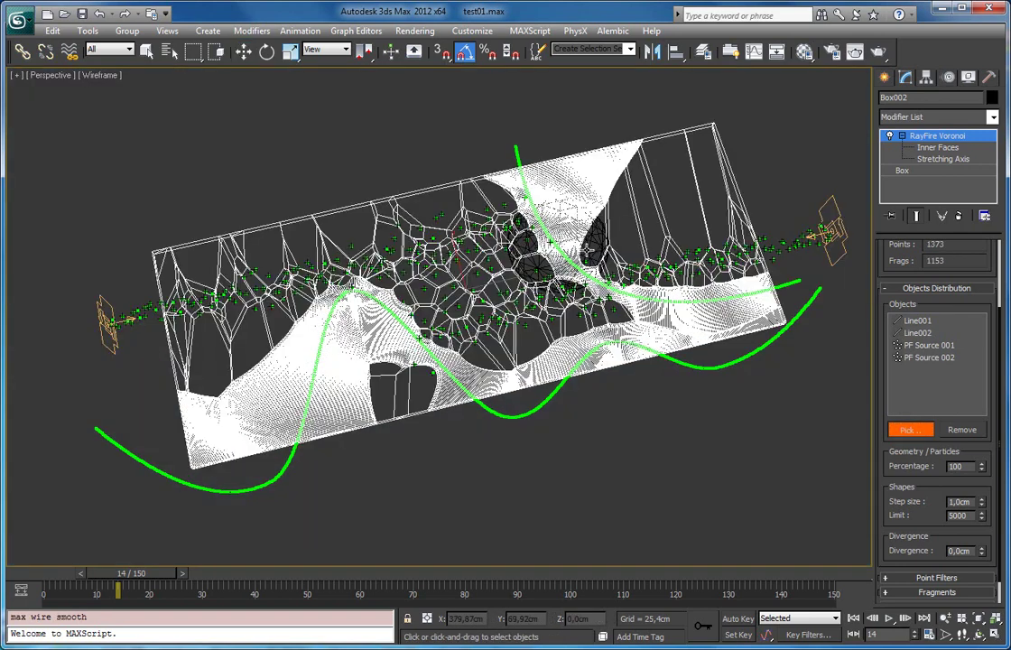
{"action": "left_click", "coordinate": [515, 217]}
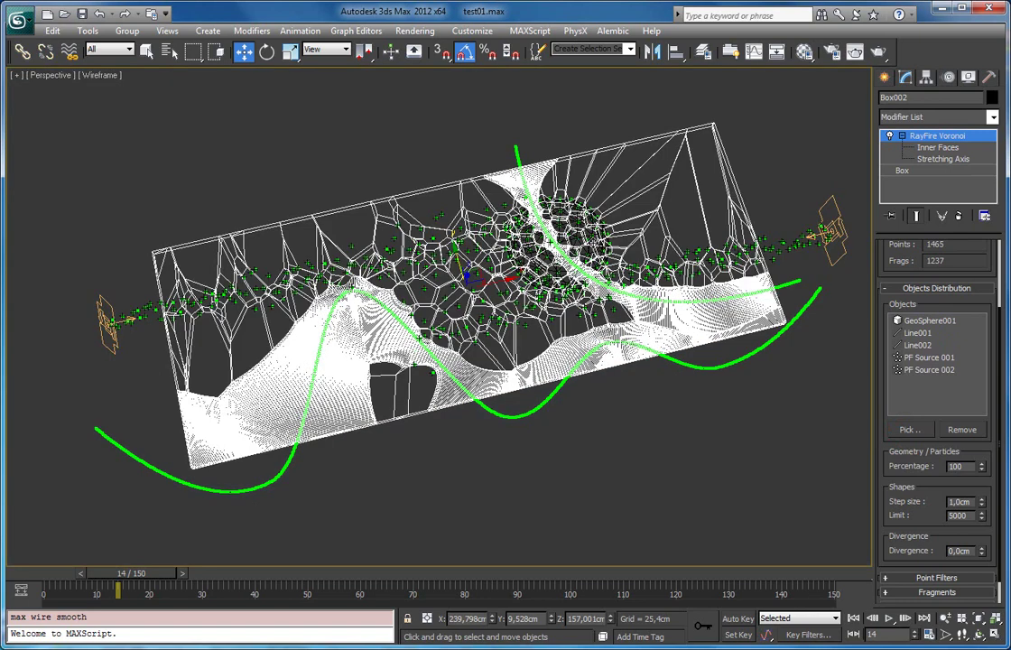
{"action": "key", "text": "w"}
{"action": "key", "text": "q"}
Step: Select GeoSphere001, return to shaded display, and move the sphere in XY to about X 403,6 cm, Y 52,0 cm
{"action": "left_click", "coordinate": [603, 242]}
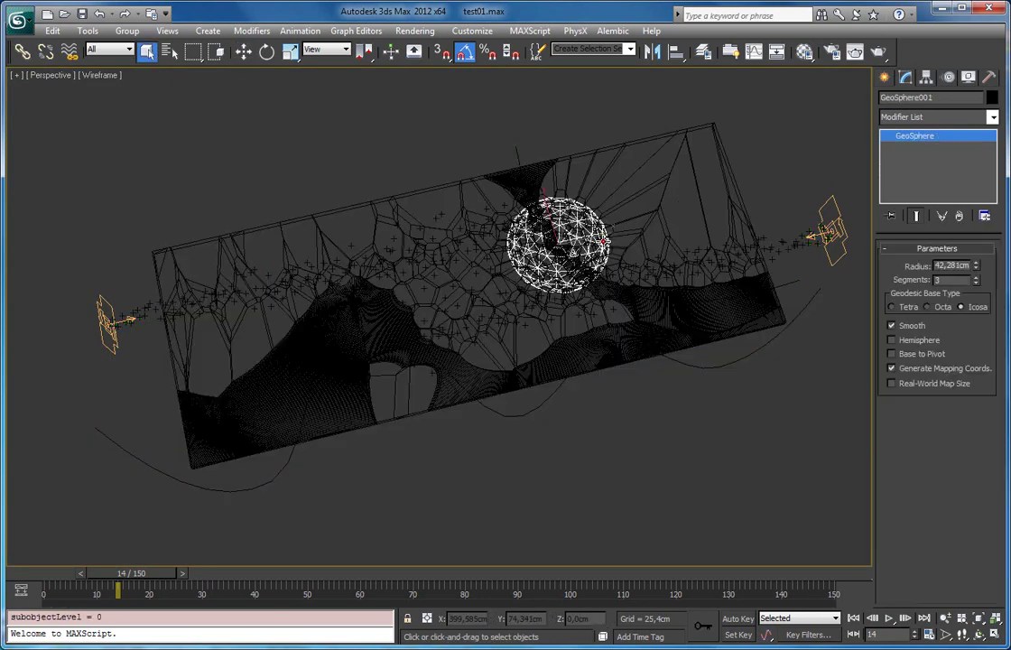
{"action": "key", "text": "F3"}
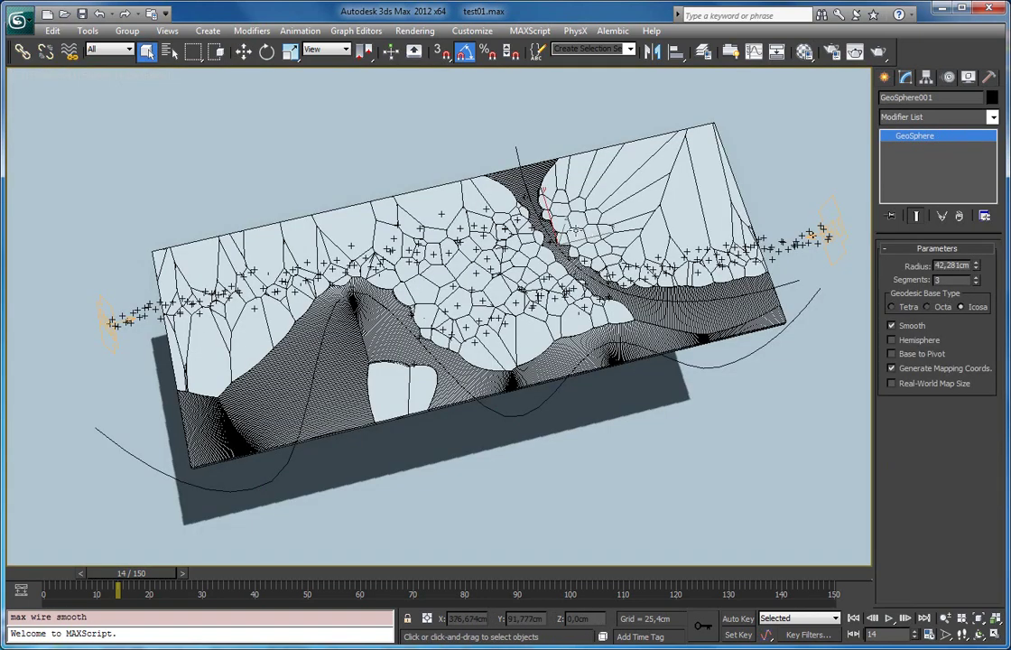
{"action": "key", "text": "w"}
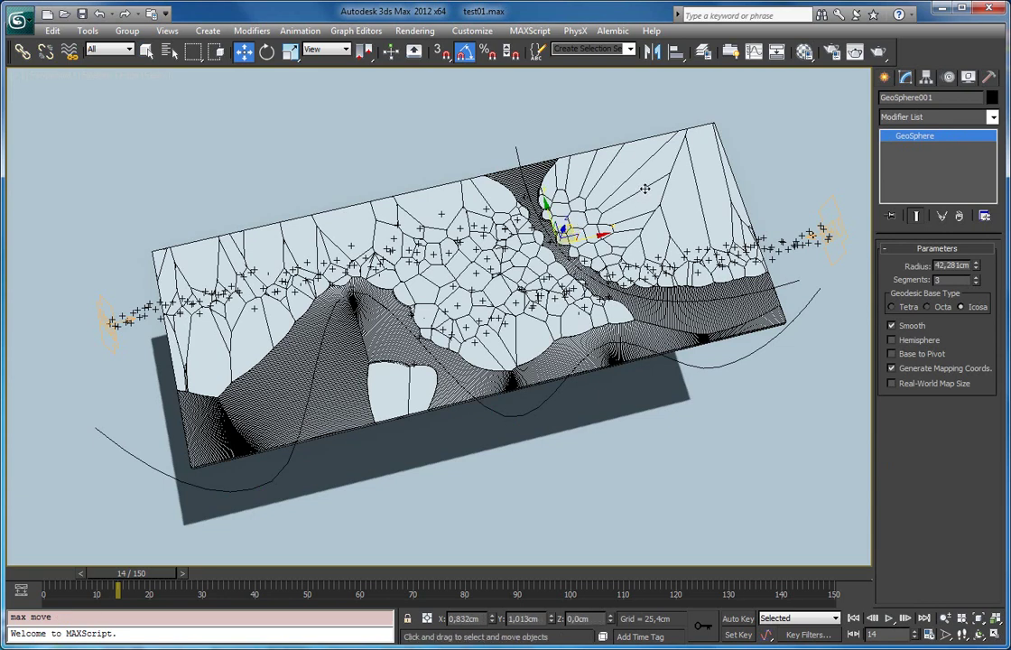
{"action": "left_click_drag", "start_coordinate": [581, 222], "coordinate": [662, 181]}
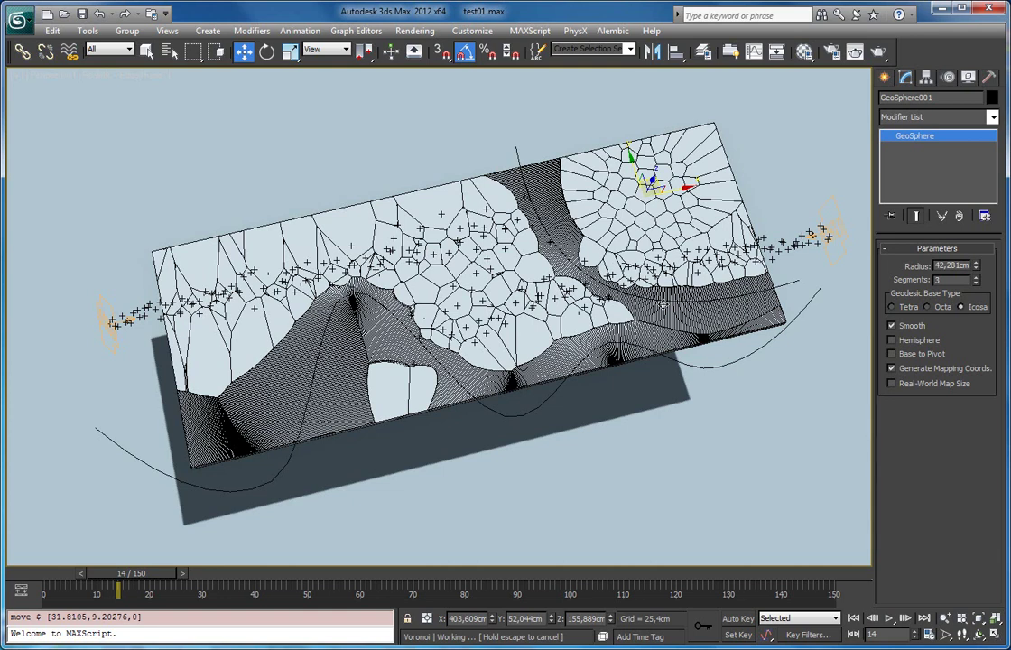
Step: Select the slab and set the Divergence of its distribution points to 5,0 cm
{"action": "left_click", "coordinate": [659, 315]}
{"action": "key", "text": "q"}
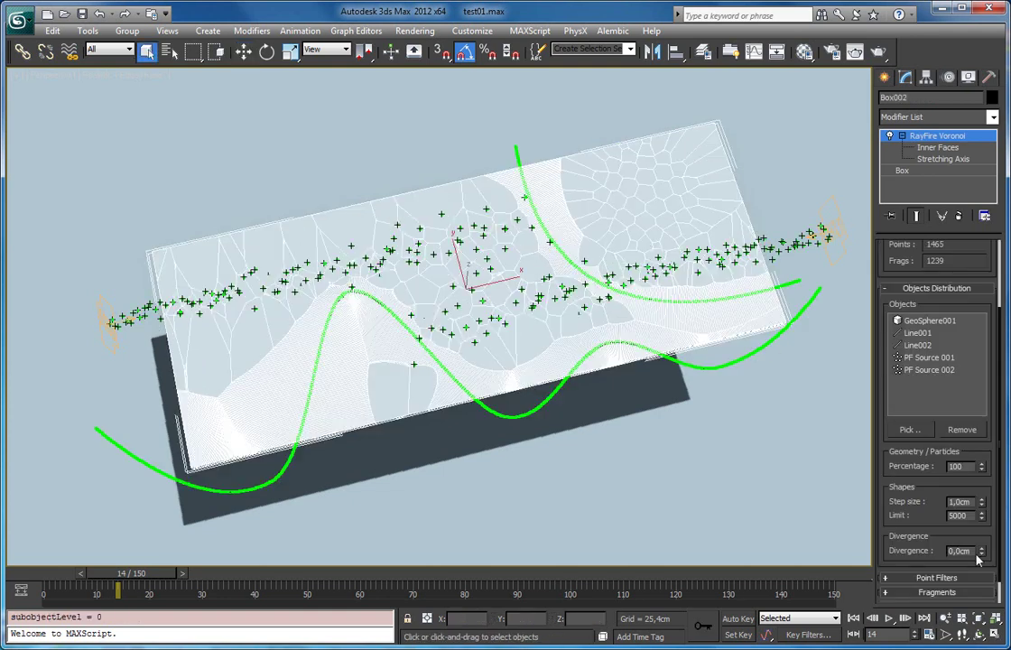
{"action": "double_click", "coordinate": [965, 552]}
{"action": "type", "text": "5"}
{"action": "key", "text": "Return"}
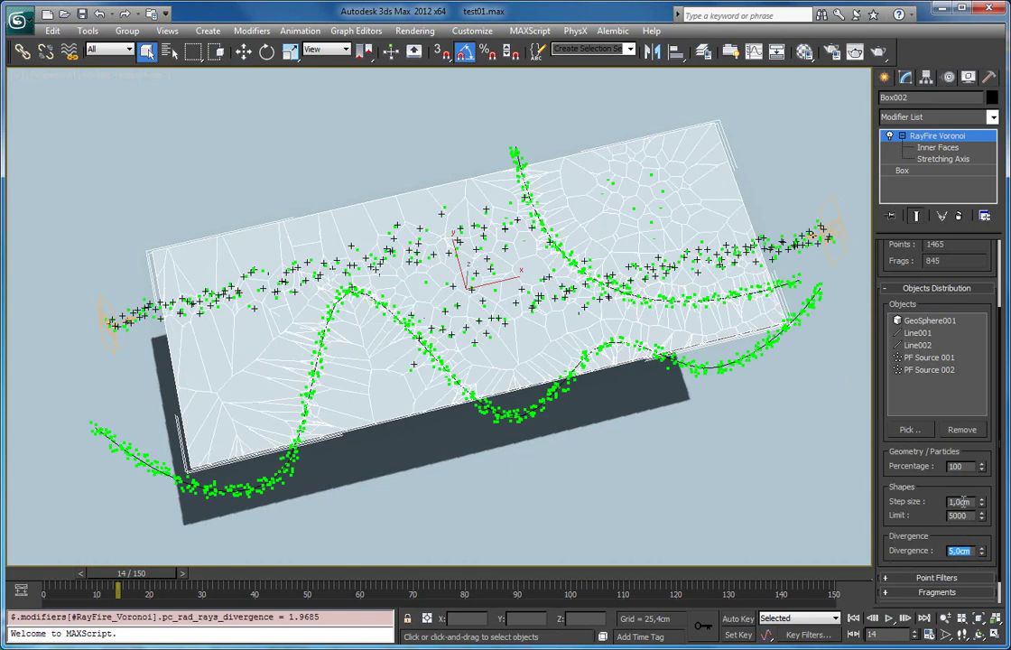
Step: Set the Shapes step size of the slab's Objects distribution to 0,4 cm
{"action": "left_click", "coordinate": [983, 505]}
{"action": "double_click", "coordinate": [958, 500]}
{"action": "type", "text": ",4"}
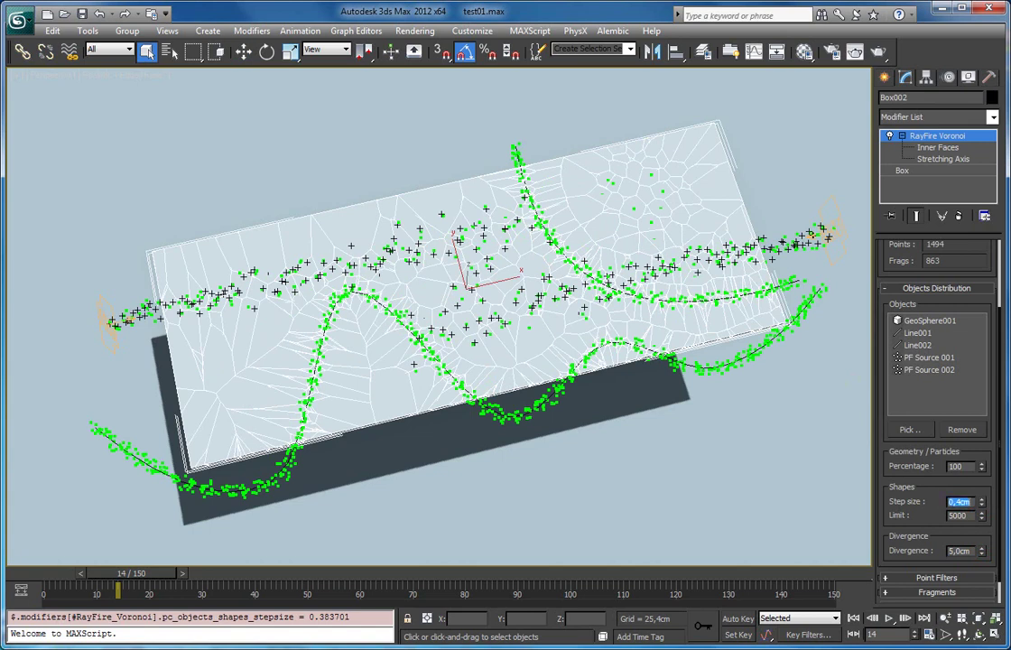
{"action": "key", "text": "Return"}
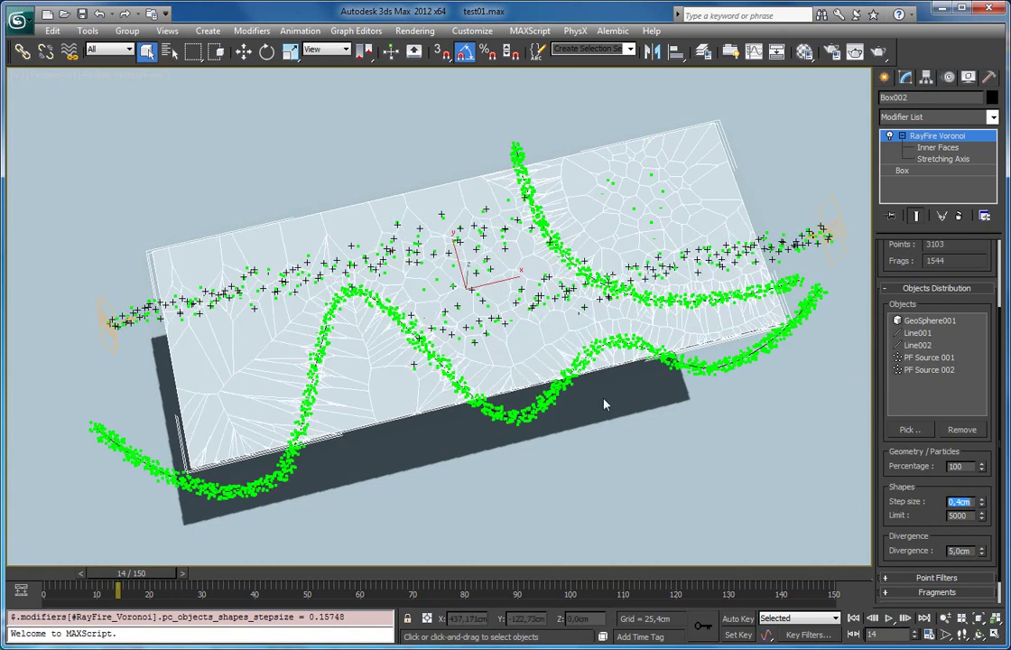
Step: Examine the slab's fragment pattern around the splines, particles and sphere from several angles, along with the point and fragment statistics
{"action": "left_click", "coordinate": [396, 428]}
{"action": "middle_click_drag", "start_coordinate": [473, 313], "coordinate": [479, 361], "text": "alt"}
{"action": "left_click", "coordinate": [479, 361]}
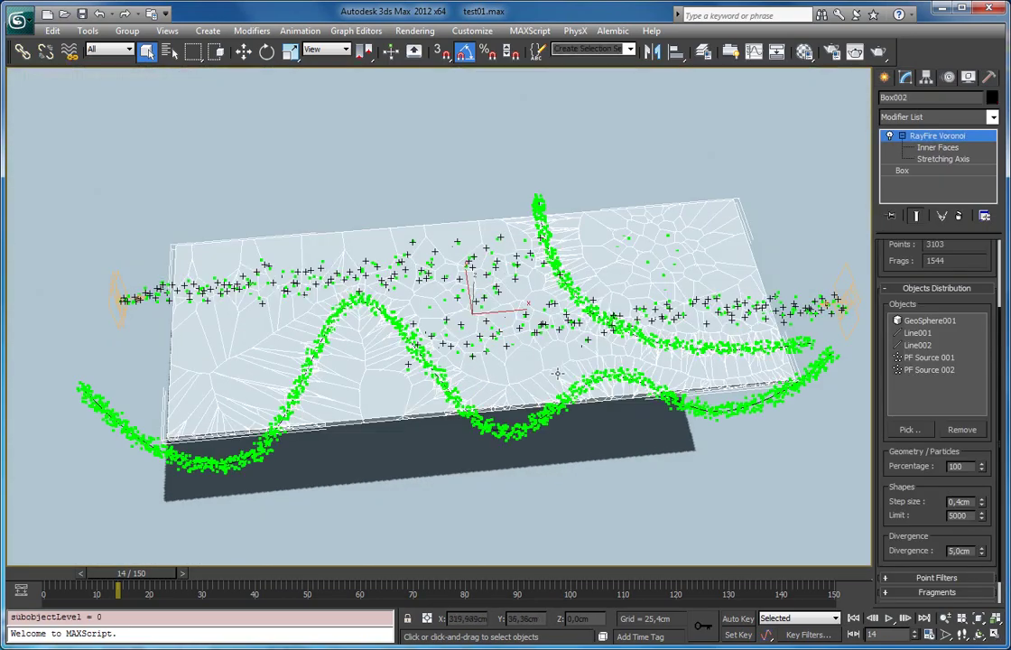
{"action": "middle_click_drag", "start_coordinate": [553, 363], "coordinate": [526, 378]}
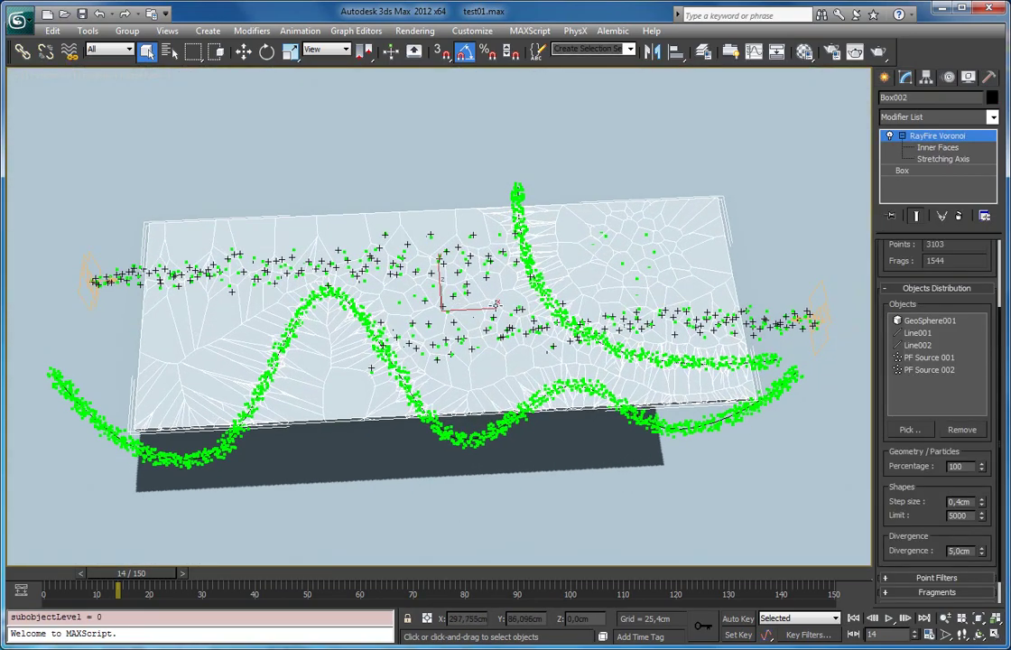
{"action": "middle_click_drag", "start_coordinate": [494, 305], "coordinate": [421, 310], "text": "alt"}
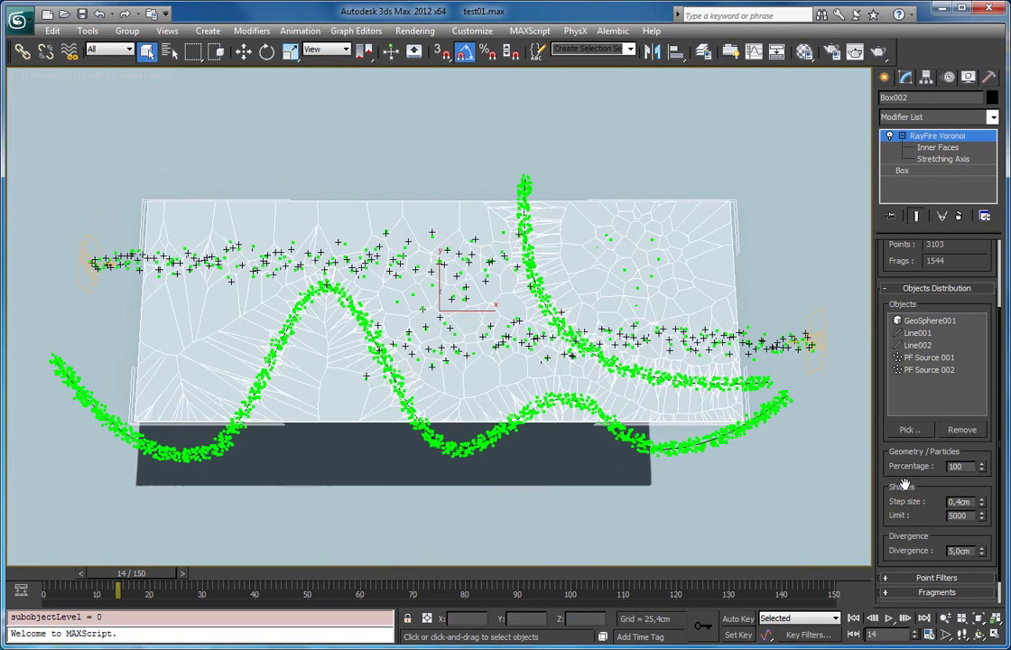
{"action": "left_click_drag", "start_coordinate": [906, 485], "coordinate": [892, 466]}
{"action": "scroll", "coordinate": [892, 468], "scroll_direction": "down", "scroll_amount": 1}
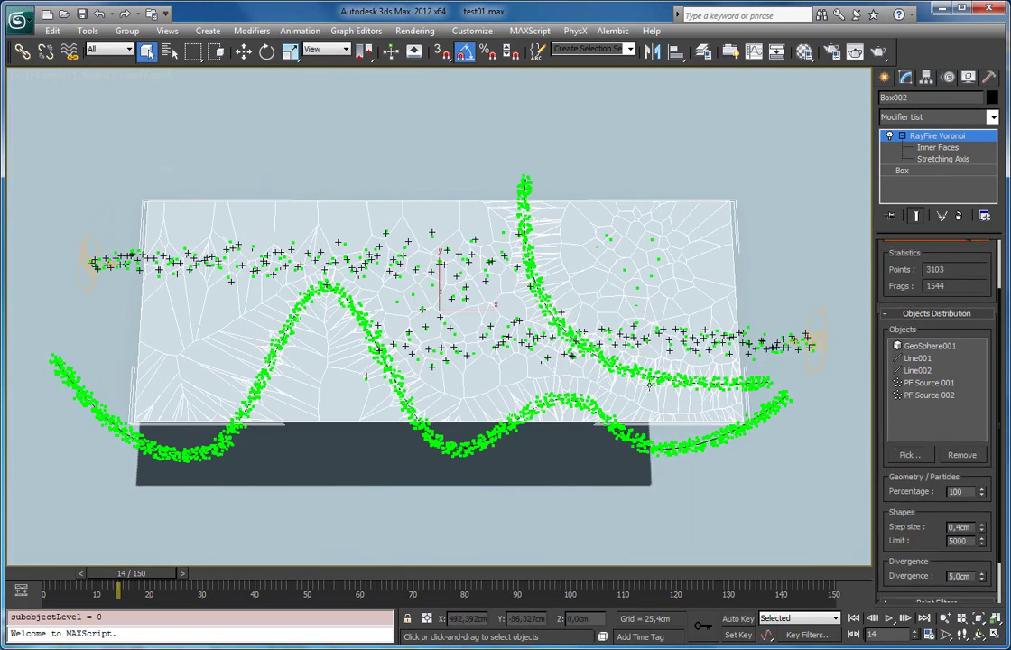
{"action": "middle_click_drag", "start_coordinate": [555, 335], "coordinate": [557, 367]}
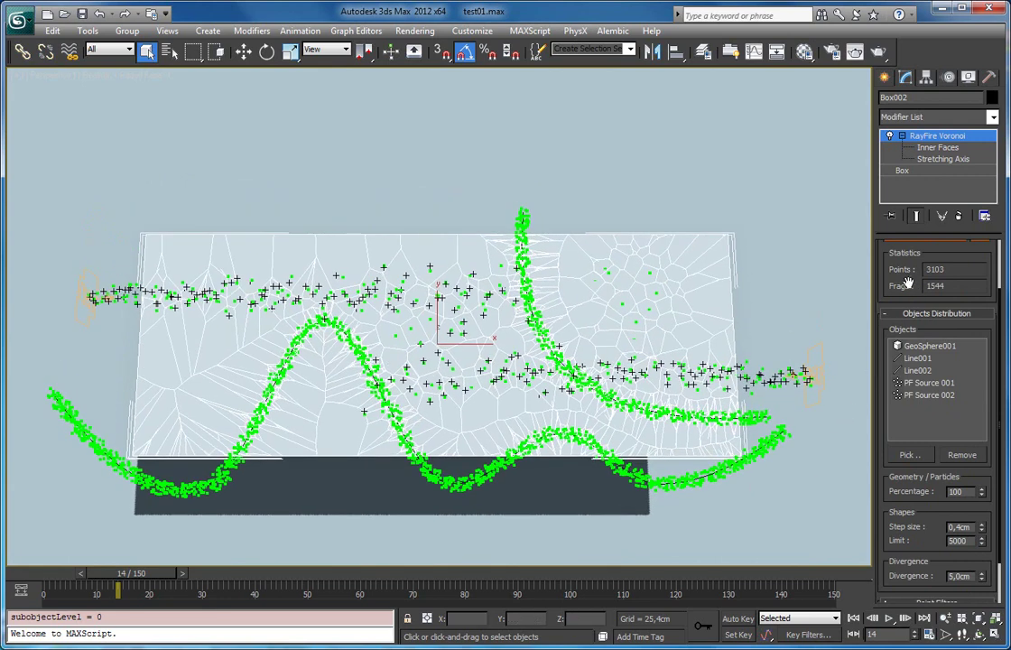
{"action": "scroll", "coordinate": [939, 298], "scroll_direction": "up", "scroll_amount": 3}
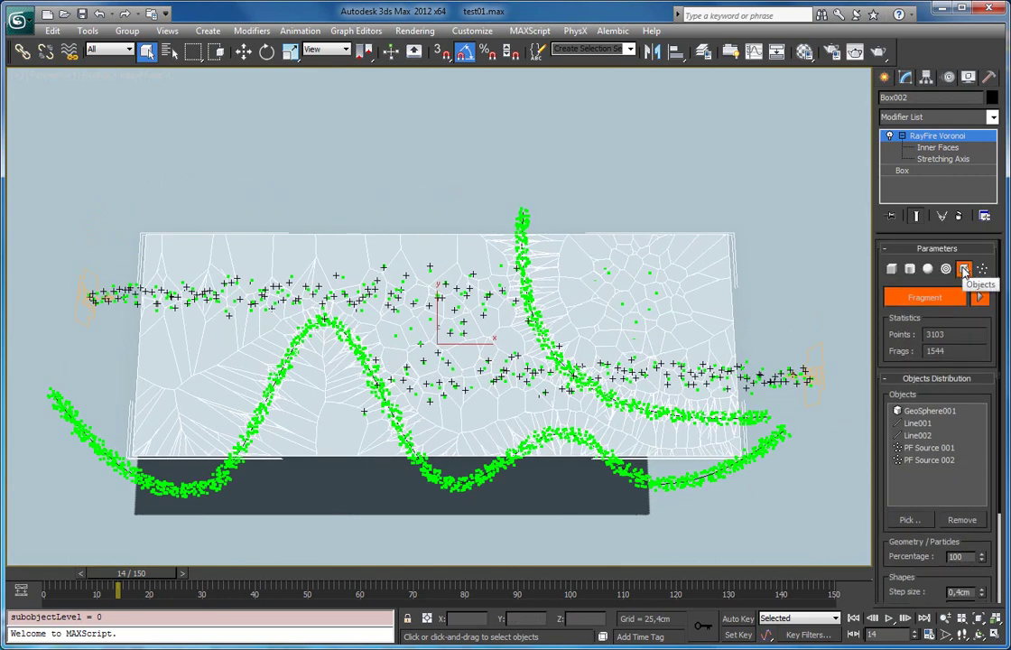